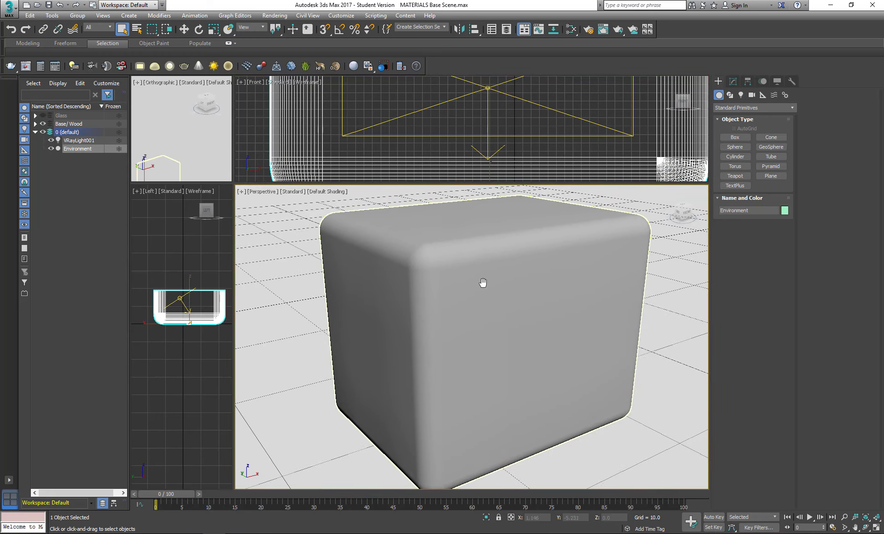
Open the Slate Material Editor and browse the materials and maps available with the current renderer.
{"action": "middle_click_drag", "start_coordinate": [499, 277], "coordinate": [483, 316], "text": "alt"}
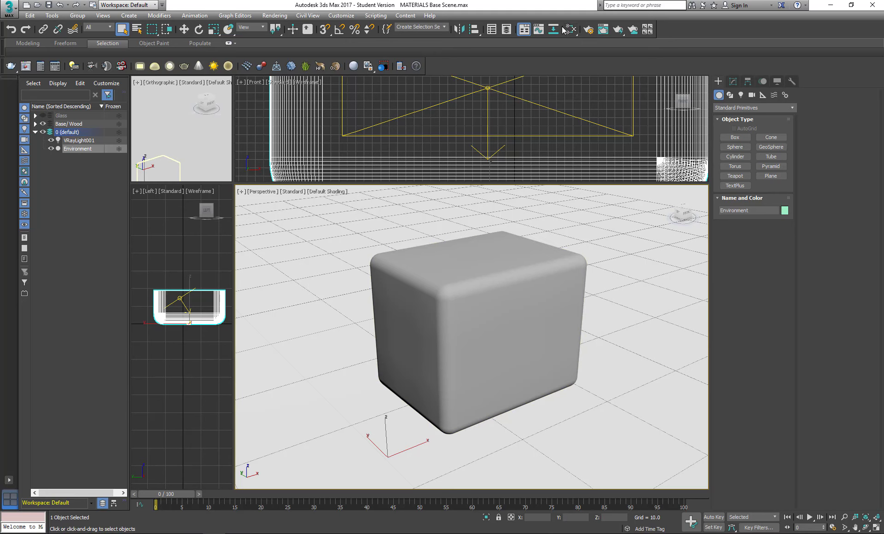
{"action": "key", "text": "m"}
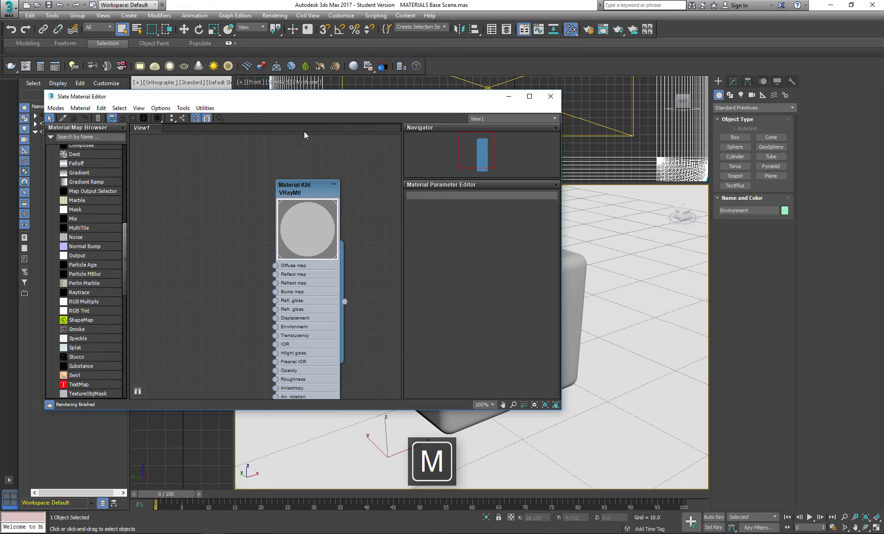
{"action": "left_click_drag", "start_coordinate": [318, 195], "coordinate": [296, 174]}
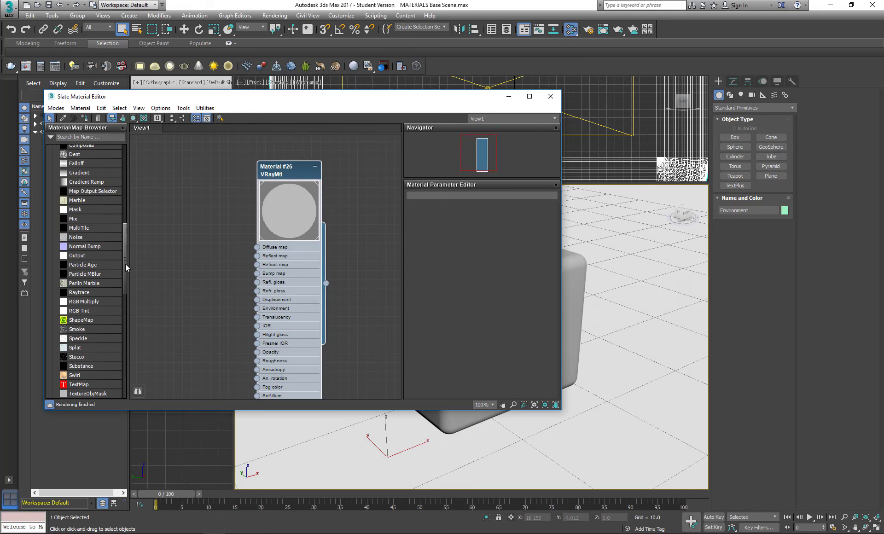
{"action": "left_click_drag", "start_coordinate": [126, 264], "coordinate": [190, 255]}
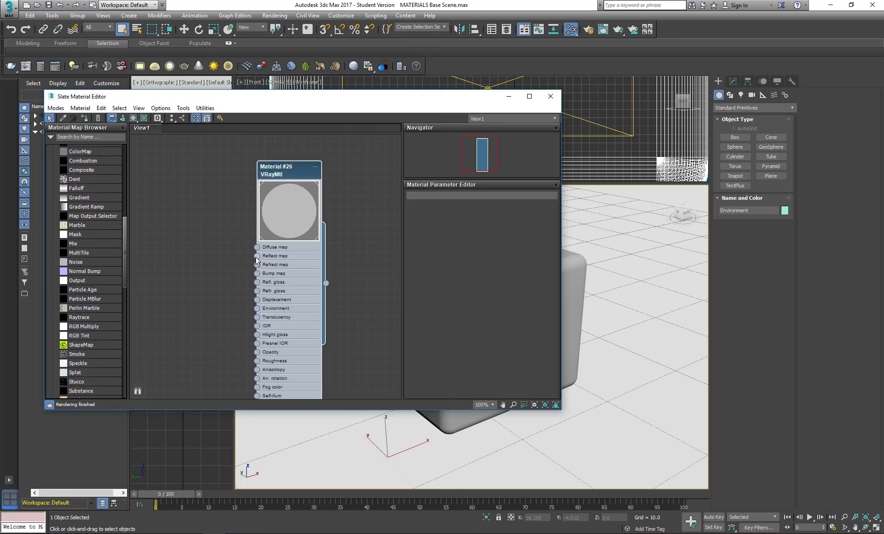
{"action": "left_click", "coordinate": [509, 96]}
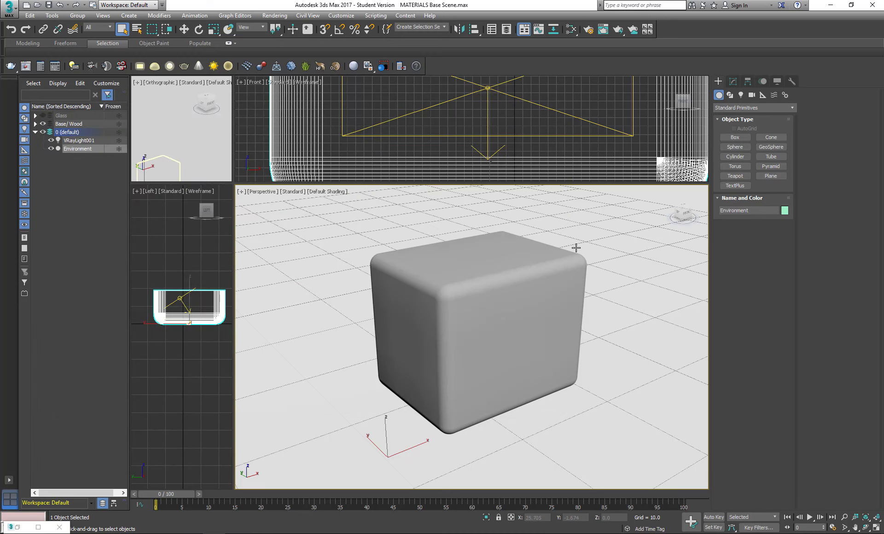
Set the production renderer to V-Ray Edu 3.50.04 in the render setup.
{"action": "key", "text": "F10"}
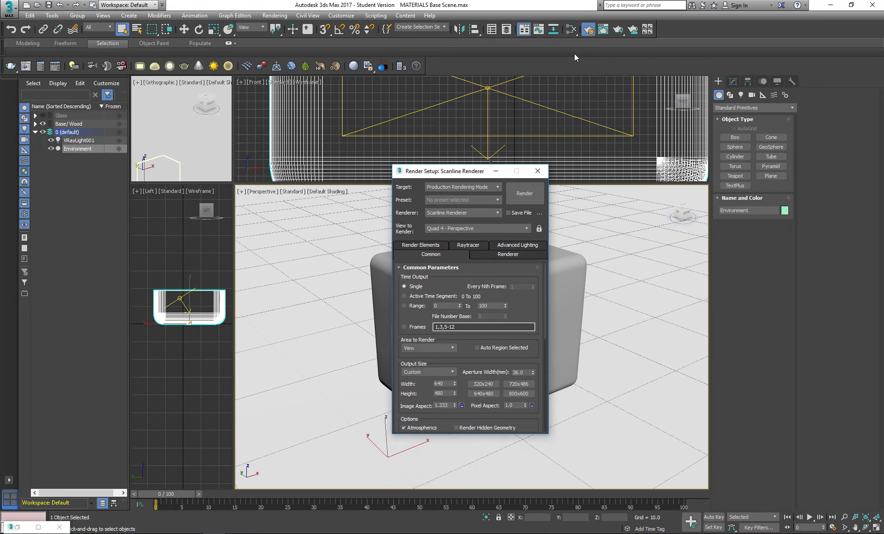
{"action": "left_click", "coordinate": [535, 172]}
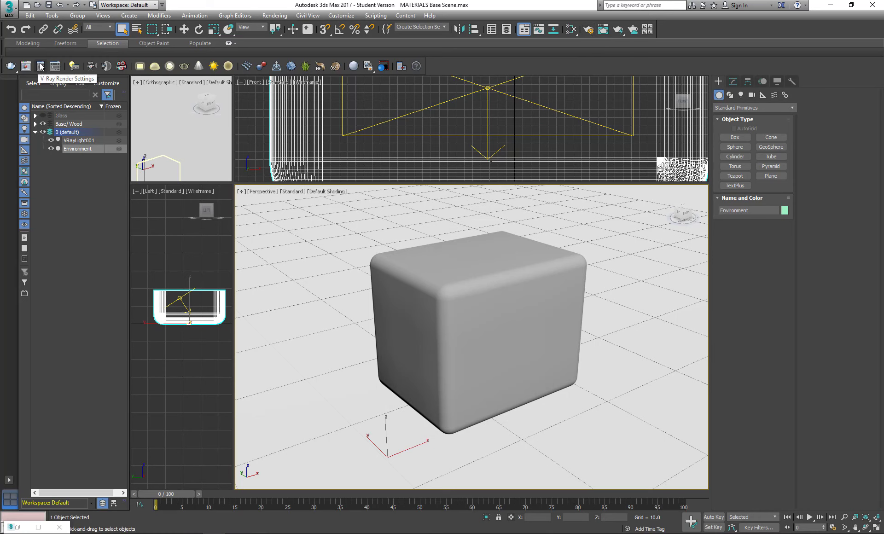
{"action": "left_click", "coordinate": [587, 29]}
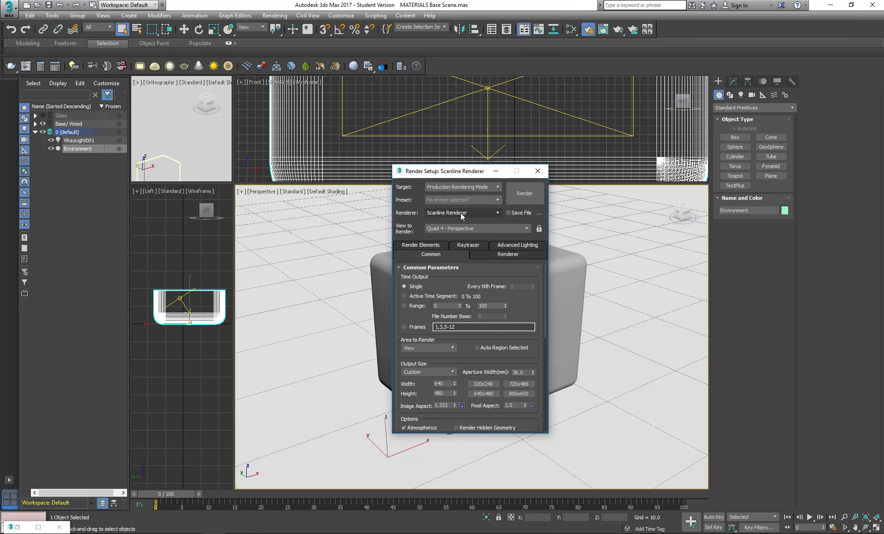
{"action": "left_click", "coordinate": [497, 213]}
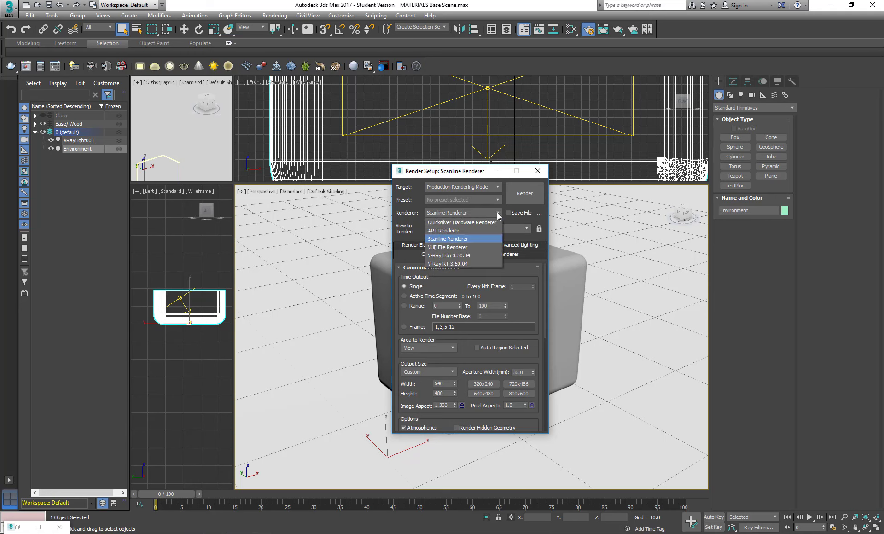
{"action": "left_click", "coordinate": [439, 256]}
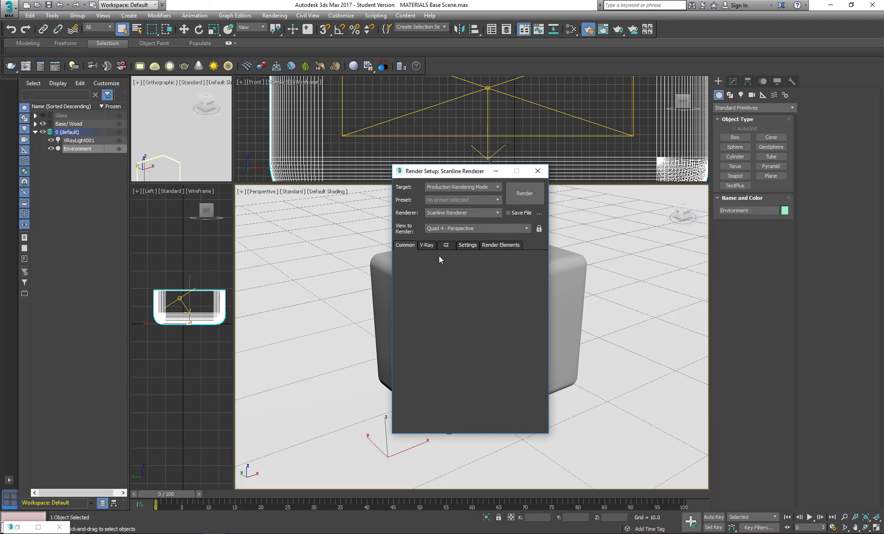
{"action": "left_click", "coordinate": [537, 171]}
Examine the V-Ray materials and maps offered in the Slate Material Editor's browser, and close the editor.
{"action": "key", "text": "m"}
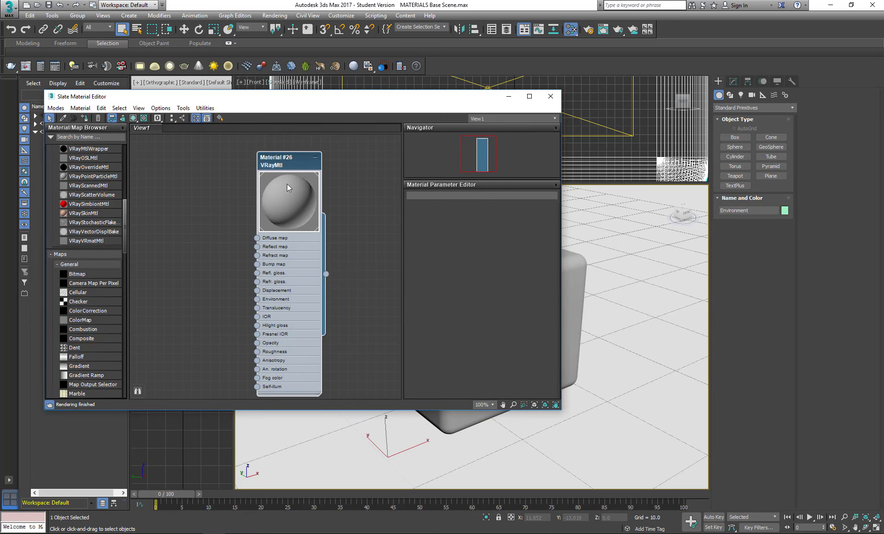
{"action": "left_click_drag", "start_coordinate": [123, 237], "coordinate": [122, 342]}
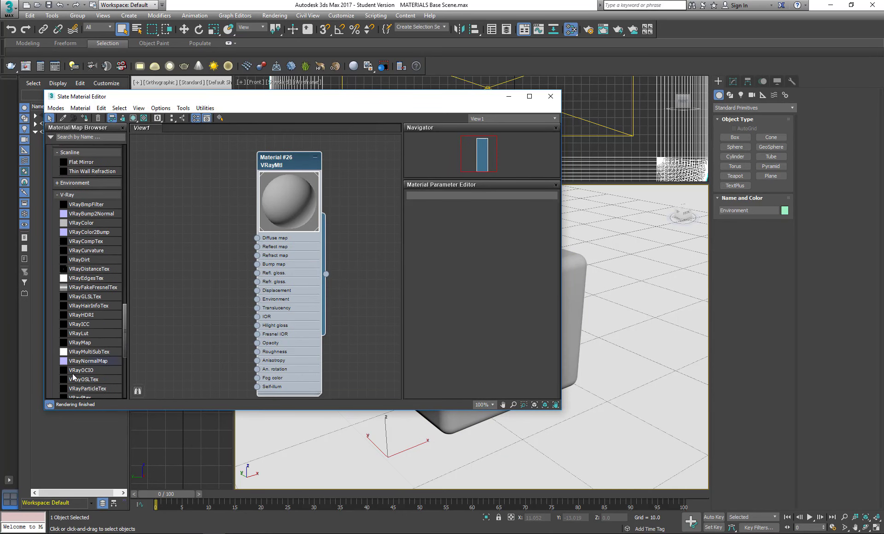
{"action": "scroll", "coordinate": [120, 308], "scroll_direction": "up", "scroll_amount": 3}
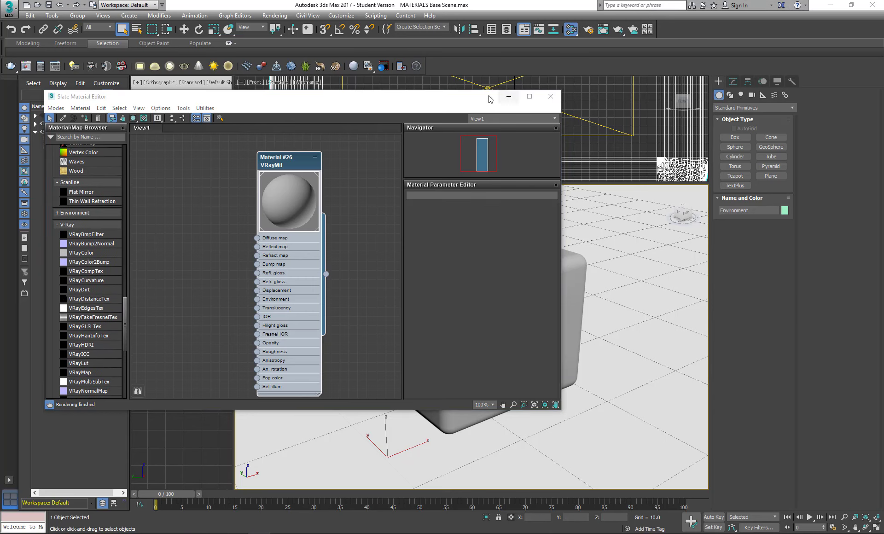
{"action": "left_click", "coordinate": [550, 96]}
Select the chamfered box, set the render target to ActiveShade Mode and start the live V-Ray RT render of the perspective view.
{"action": "left_click", "coordinate": [509, 282]}
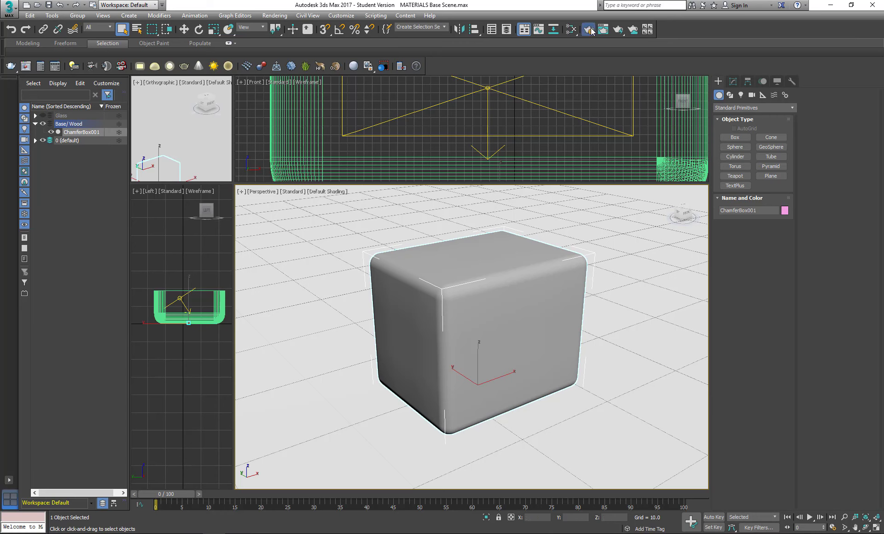
{"action": "key", "text": "F10"}
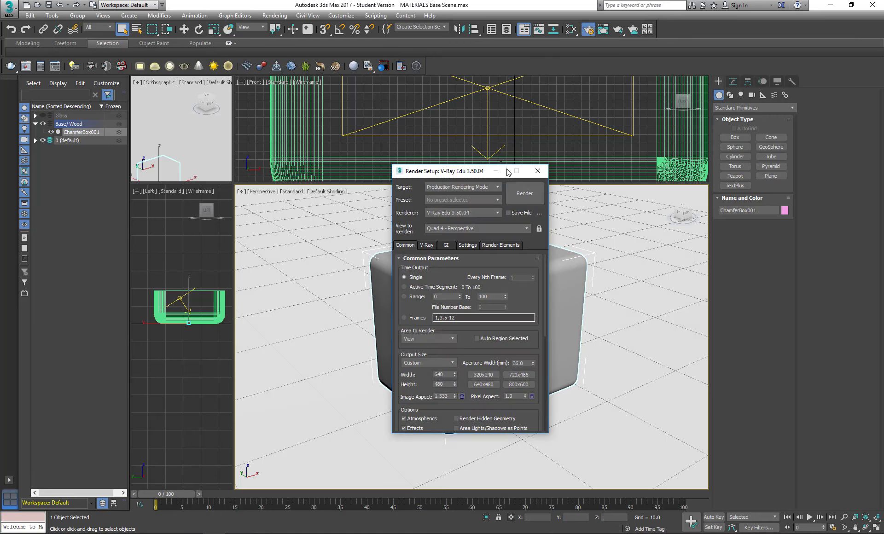
{"action": "left_click", "coordinate": [482, 187]}
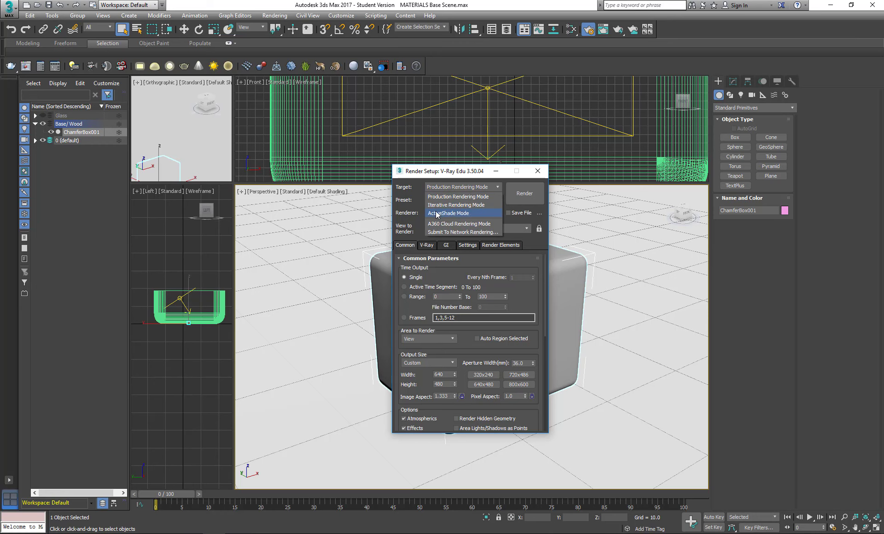
{"action": "left_click", "coordinate": [450, 214]}
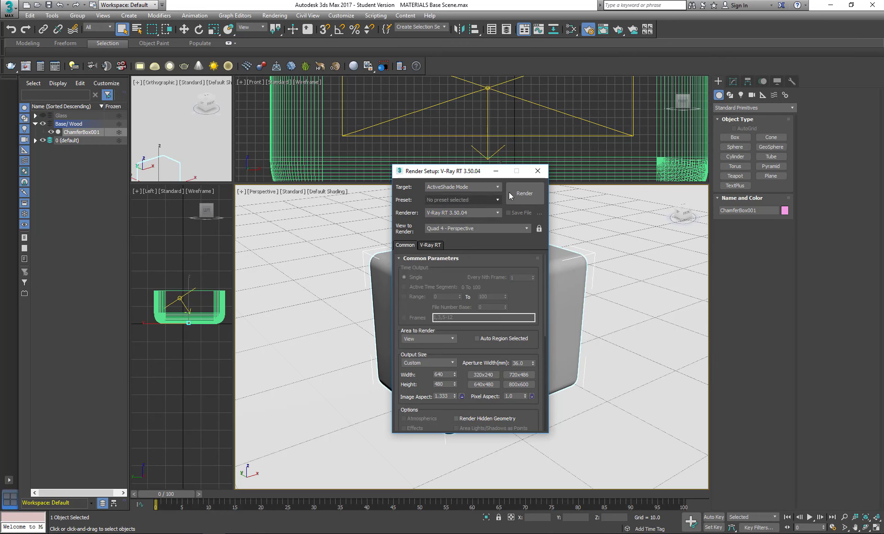
{"action": "left_click", "coordinate": [524, 195]}
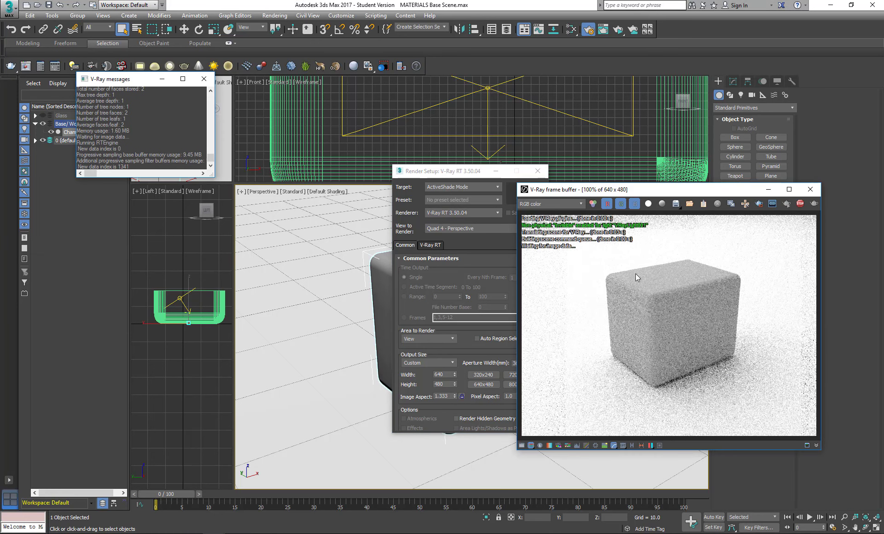
Pan the perspective view to check the live render's updates, and close the frame buffer, render setup and V-Ray messages.
{"action": "middle_click_drag", "start_coordinate": [358, 261], "coordinate": [361, 290]}
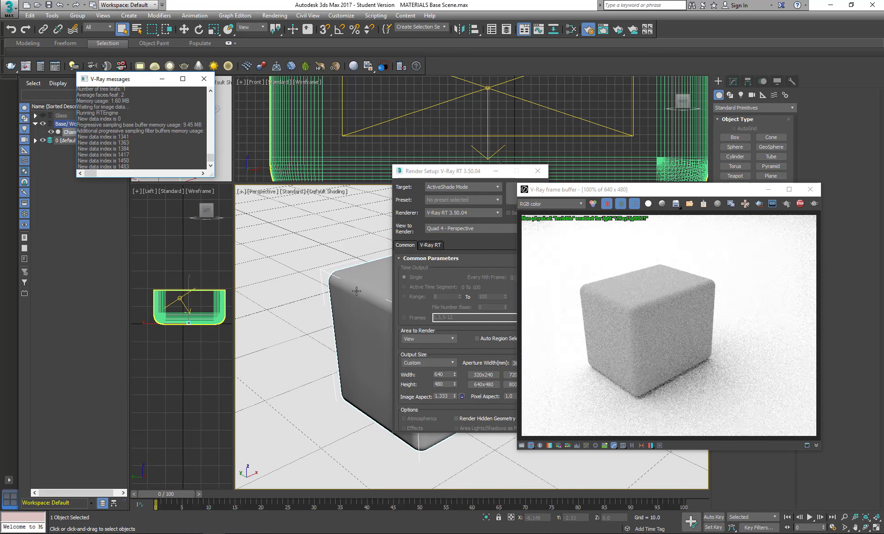
{"action": "mouse_move", "coordinate": [340, 301]}
{"action": "middle_mouse_down"}
{"action": "mouse_move", "coordinate": [317, 288]}
{"action": "mouse_move", "coordinate": [342, 288]}
{"action": "middle_mouse_up"}
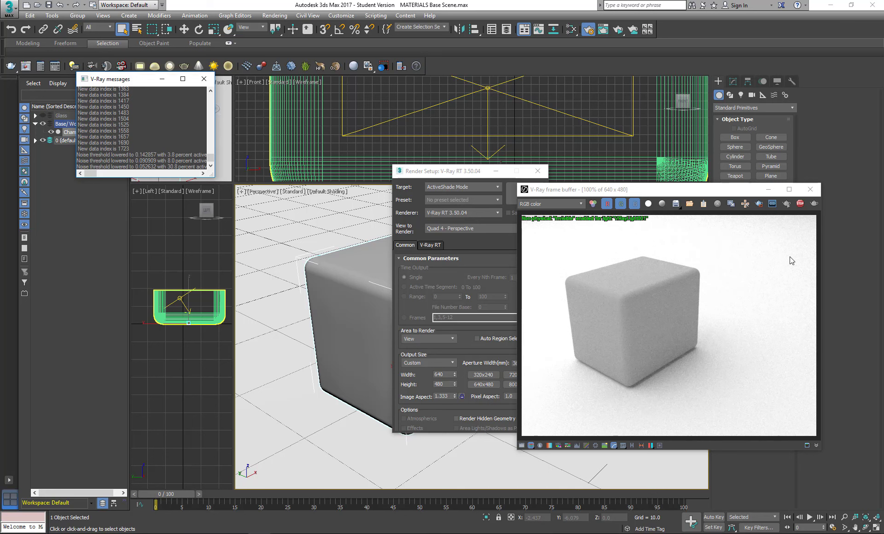
{"action": "left_click", "coordinate": [810, 190]}
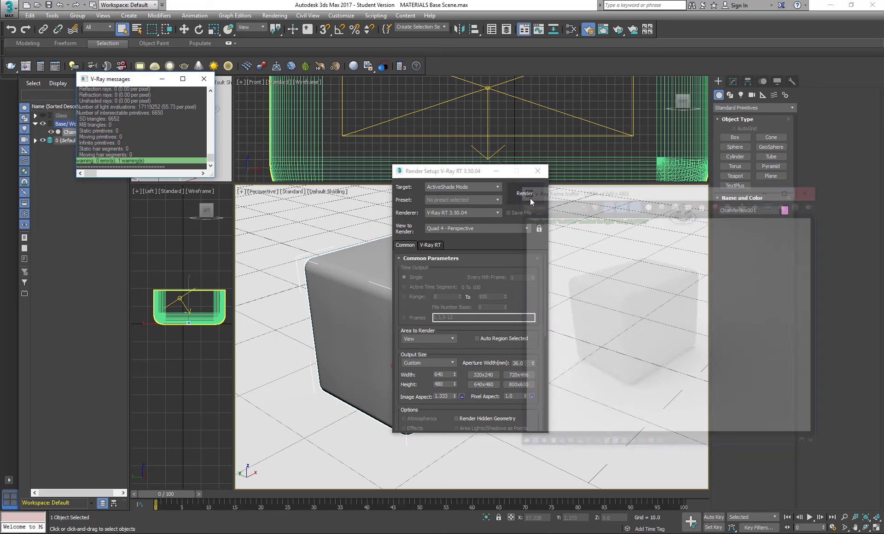
{"action": "left_click", "coordinate": [537, 171]}
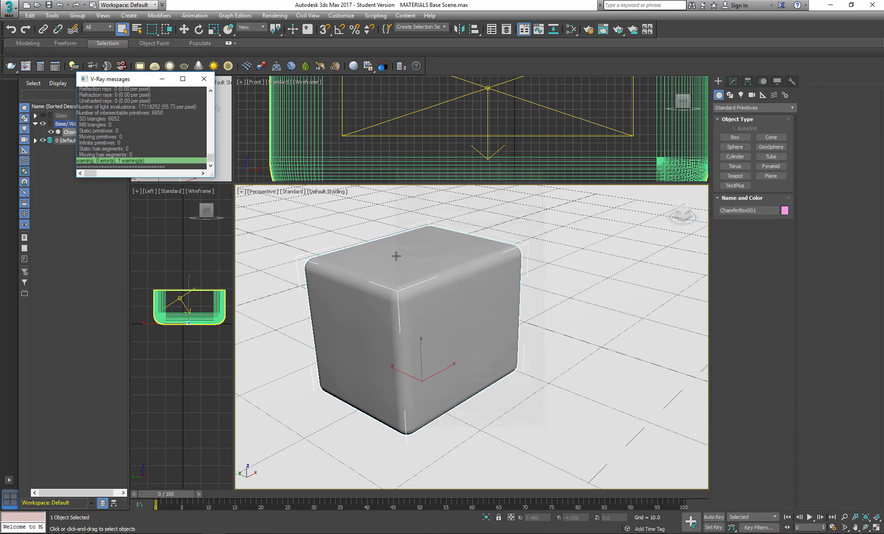
{"action": "left_click", "coordinate": [203, 80]}
{"action": "scroll", "coordinate": [575, 282], "scroll_direction": "up", "scroll_amount": 3}
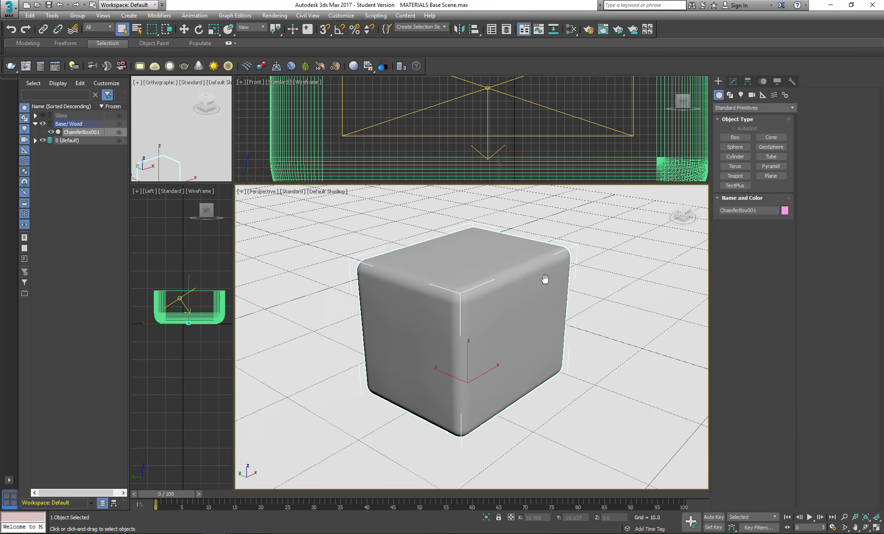
{"action": "scroll", "coordinate": [529, 312], "scroll_direction": "up", "scroll_amount": 3}
{"action": "middle_click_drag", "start_coordinate": [536, 311], "coordinate": [534, 311], "text": "alt"}
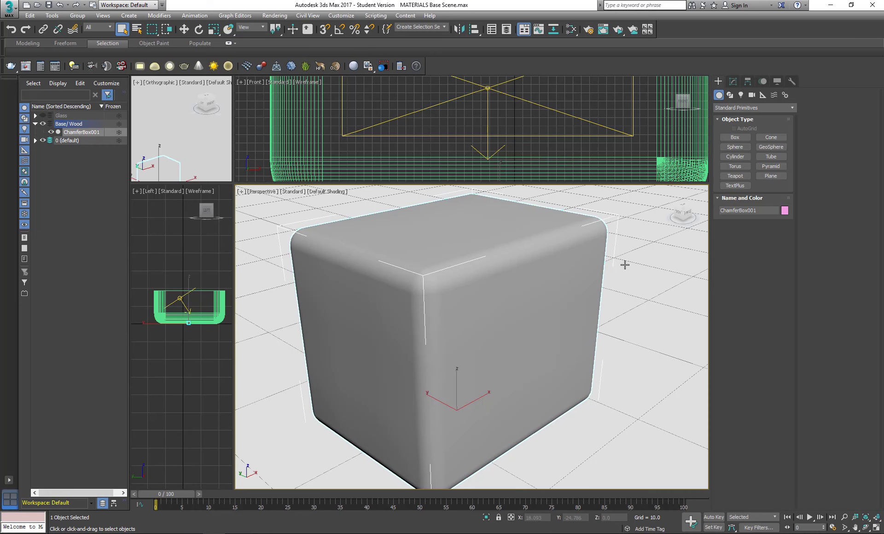
{"action": "middle_click_drag", "start_coordinate": [566, 316], "coordinate": [568, 310]}
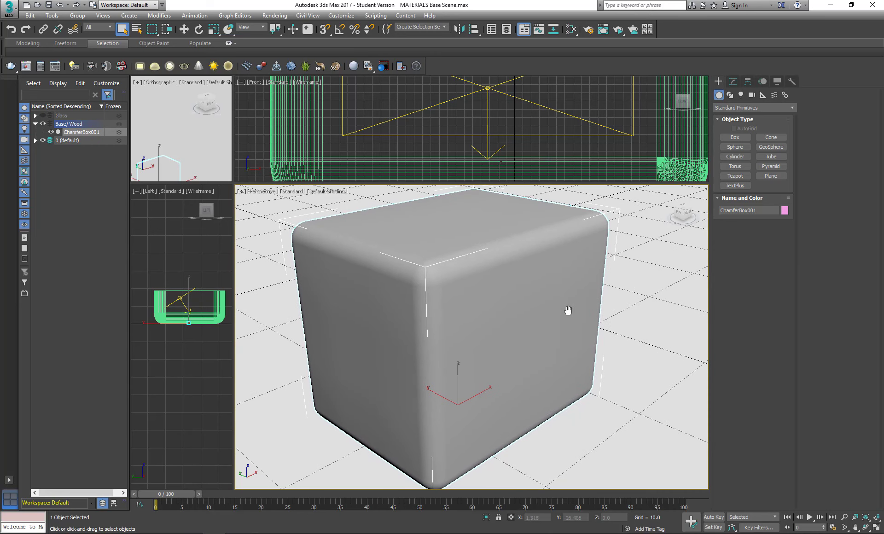
Start merging objects from the Nikon d300s3-3 file in the scenes folder of 3d max template.
{"action": "left_click", "coordinate": [8, 11]}
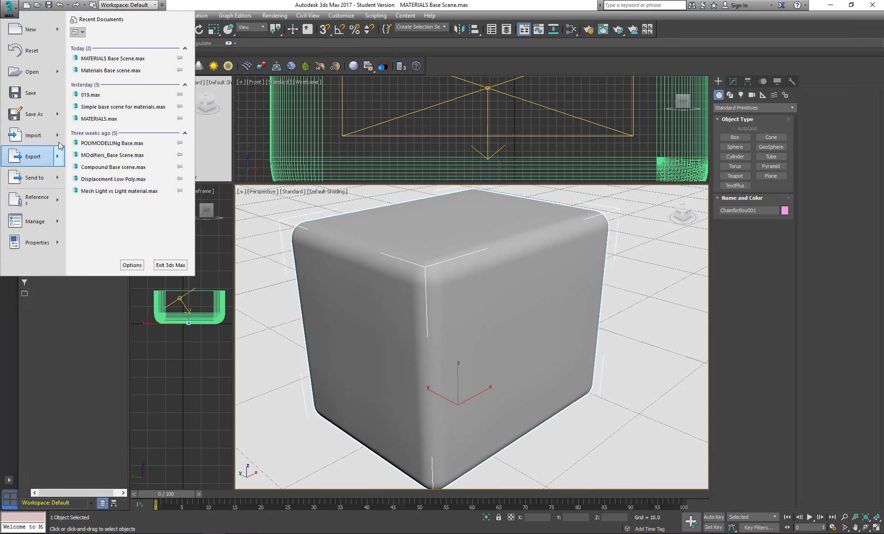
{"action": "mouse_move", "coordinate": [61, 136]}
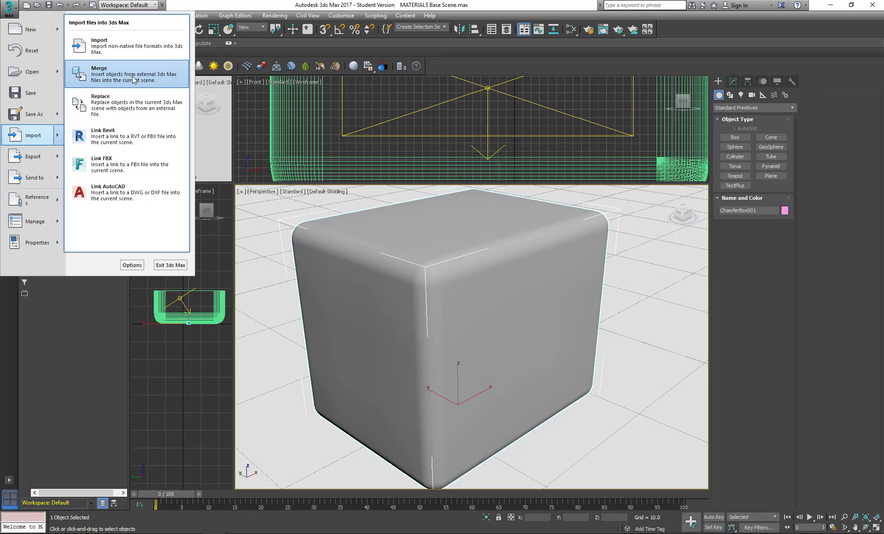
{"action": "left_click", "coordinate": [134, 80]}
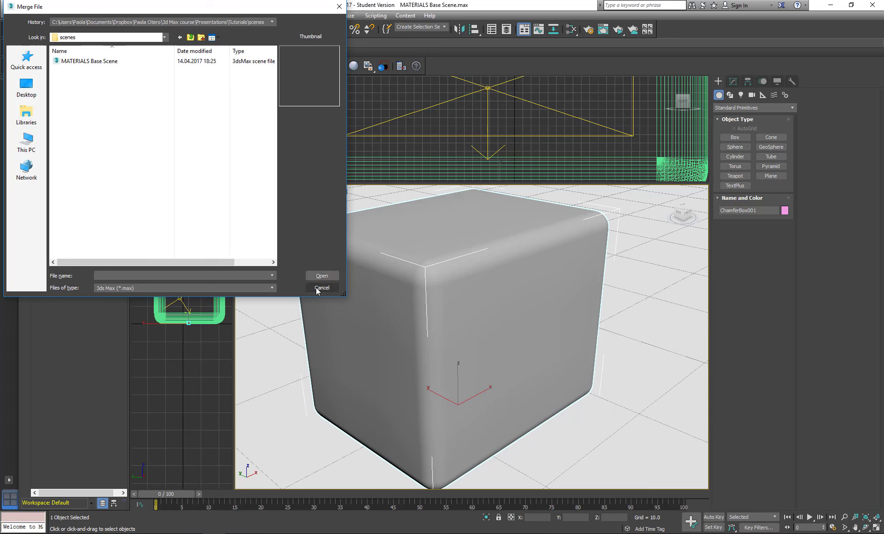
{"action": "left_click", "coordinate": [165, 36]}
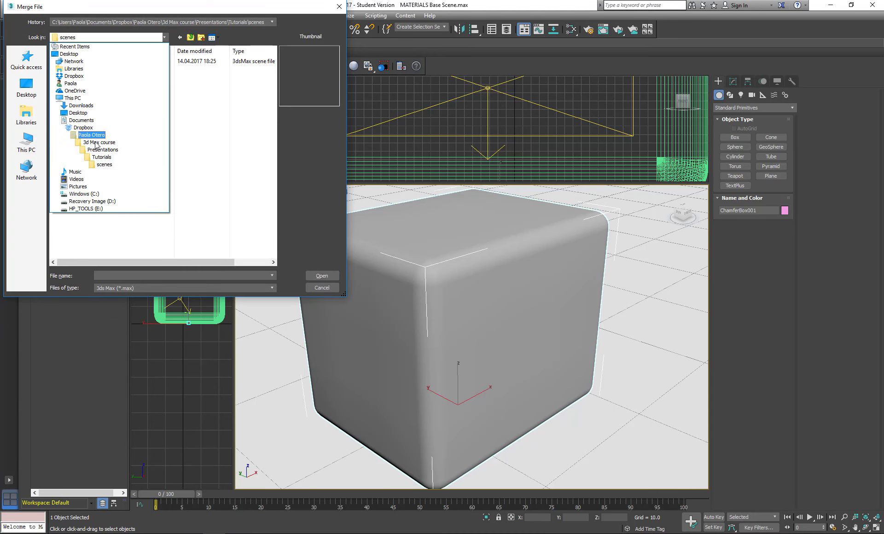
{"action": "left_click", "coordinate": [98, 142]}
{"action": "double_click", "coordinate": [81, 61]}
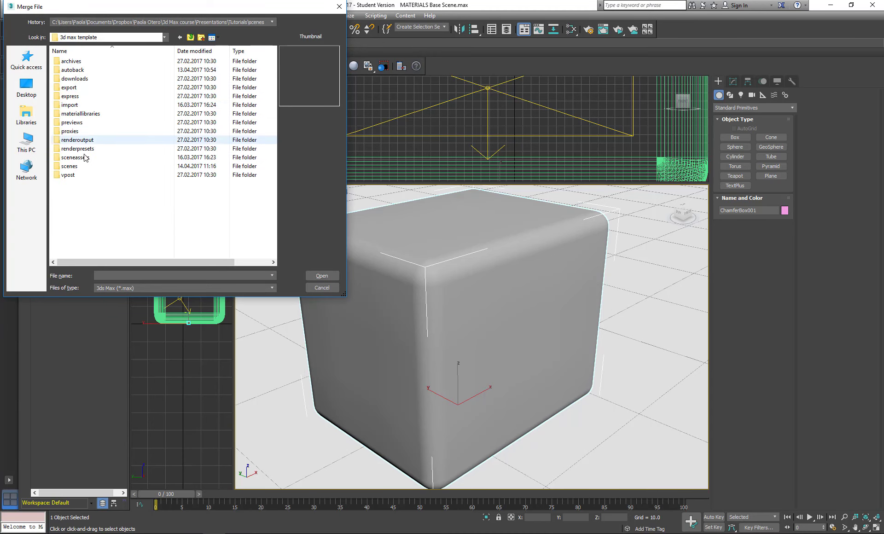
{"action": "double_click", "coordinate": [69, 166]}
{"action": "left_click", "coordinate": [81, 71]}
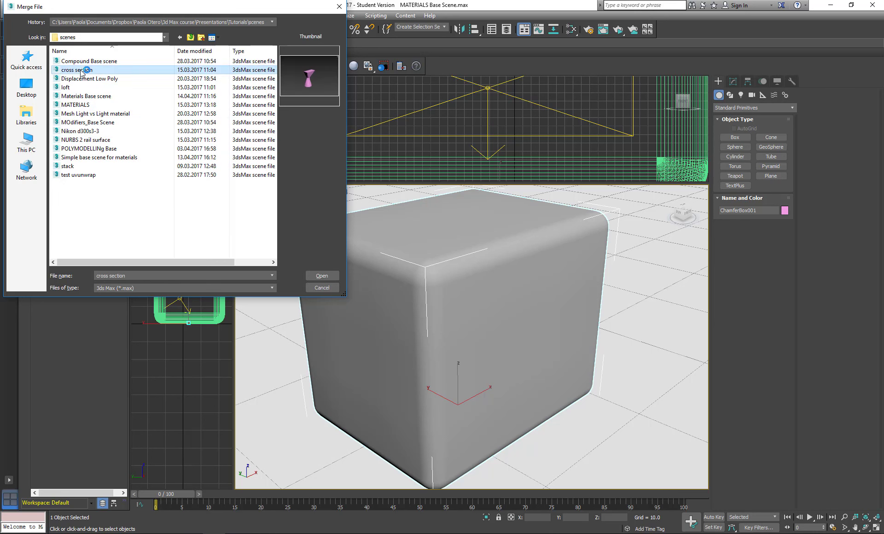
{"action": "left_click", "coordinate": [106, 131]}
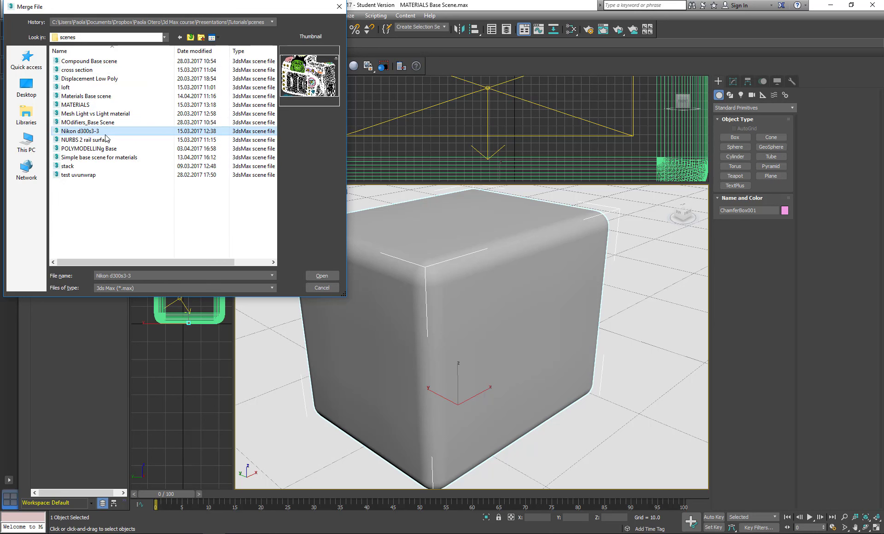
{"action": "left_click", "coordinate": [321, 275]}
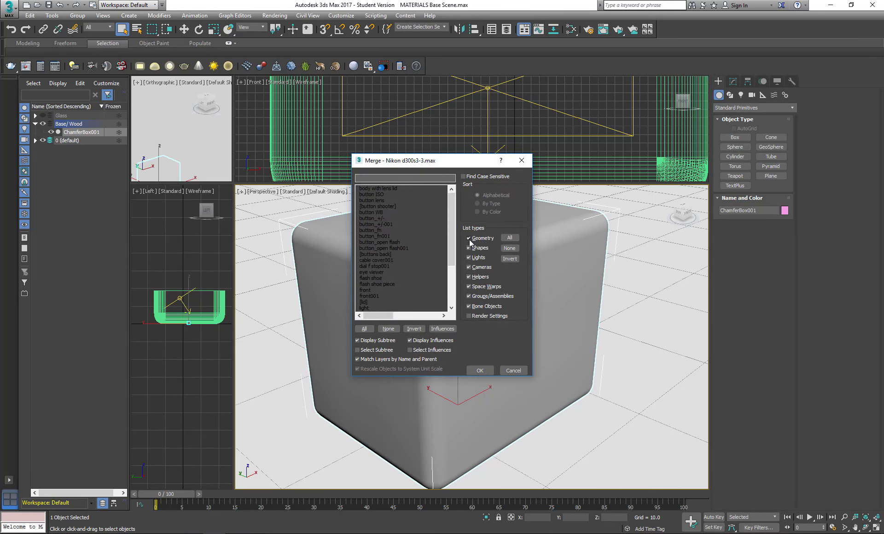
Restrict the merge list to geometry objects only and look through the camera model's listed parts.
{"action": "left_click", "coordinate": [469, 238]}
{"action": "left_click", "coordinate": [509, 248]}
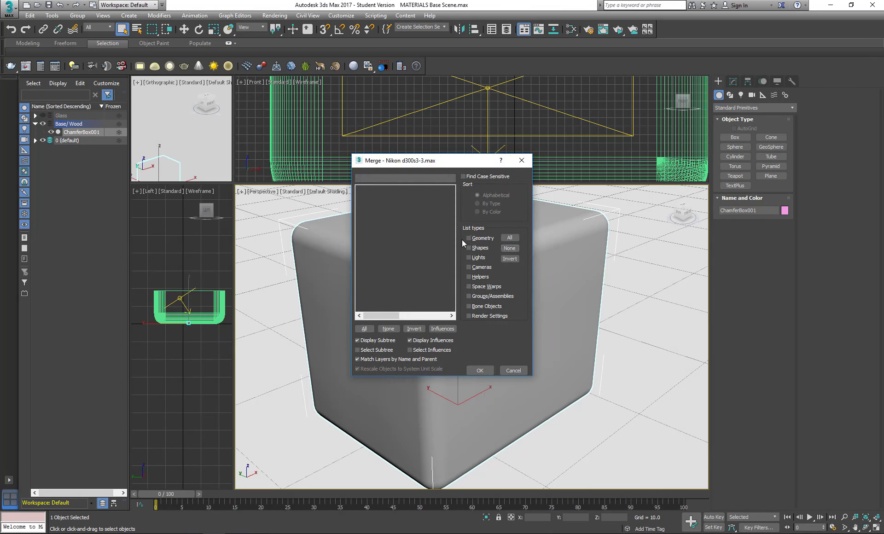
{"action": "left_click", "coordinate": [468, 238]}
{"action": "left_click_drag", "start_coordinate": [453, 201], "coordinate": [455, 273]}
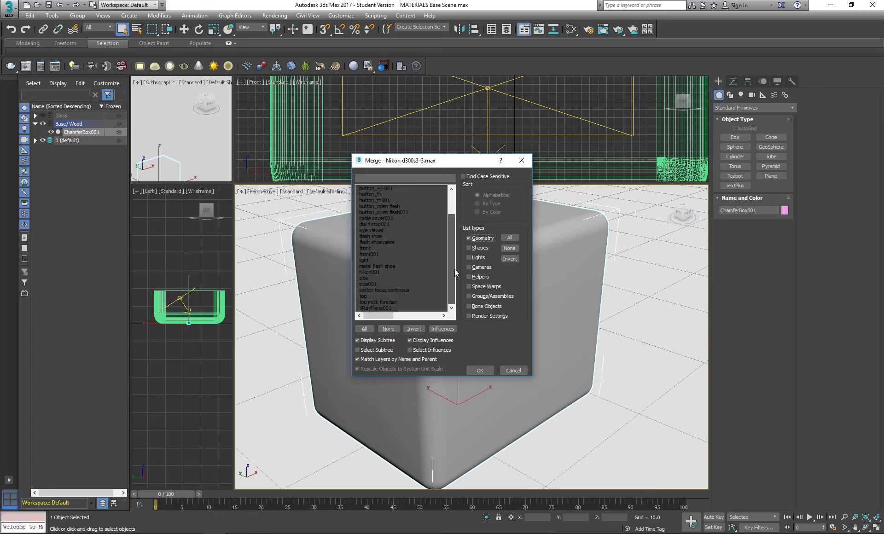
List only the lights of the Nikon camera file instead of its geometry, and cancel the merge.
{"action": "left_click", "coordinate": [469, 238]}
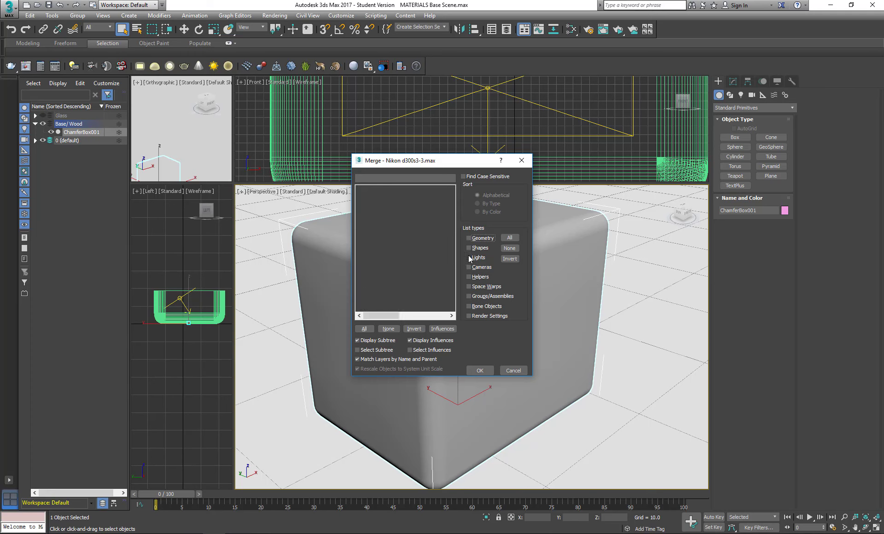
{"action": "left_click", "coordinate": [469, 257]}
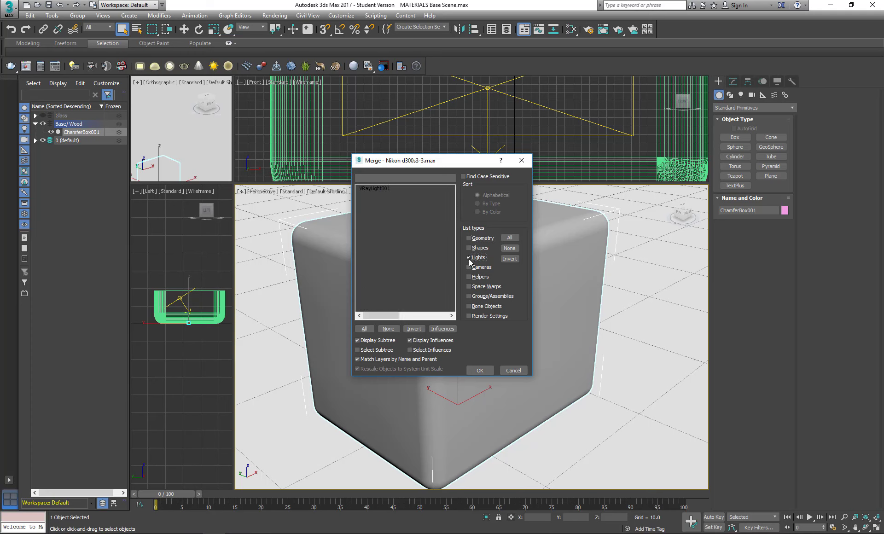
{"action": "left_click", "coordinate": [512, 370]}
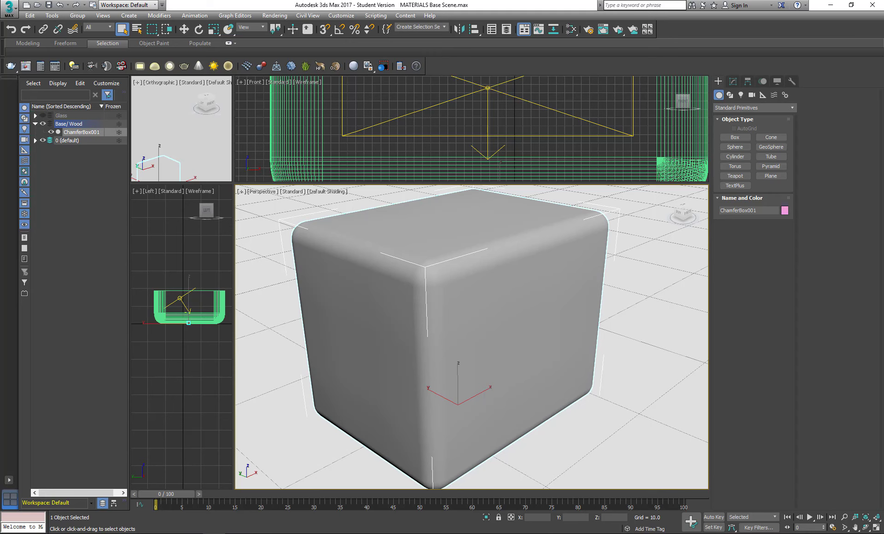
{"action": "middle_click_drag", "start_coordinate": [465, 276], "coordinate": [483, 282], "text": "alt"}
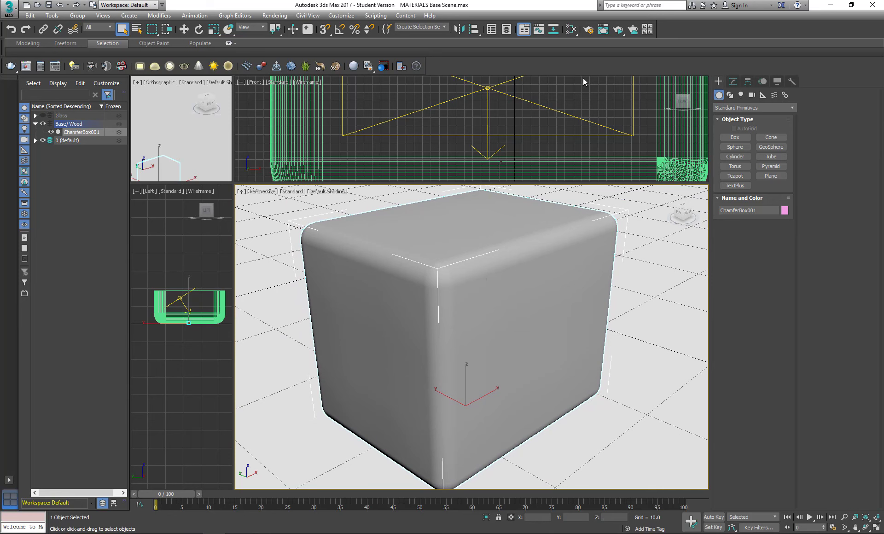
Open the Slate Material Editor and set Material #26's diffuse color to blue with hue 167, saturation 227 and value 251.
{"action": "key", "text": "m"}
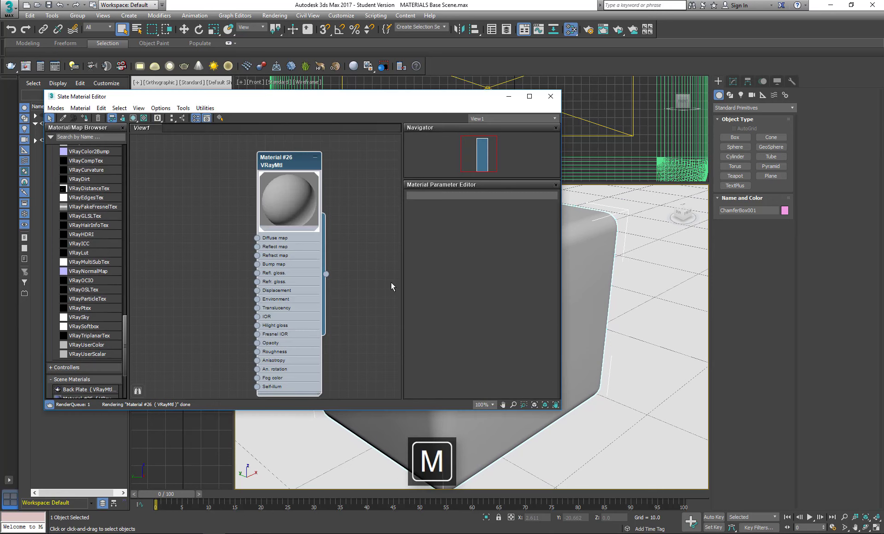
{"action": "left_click_drag", "start_coordinate": [316, 159], "coordinate": [339, 156]}
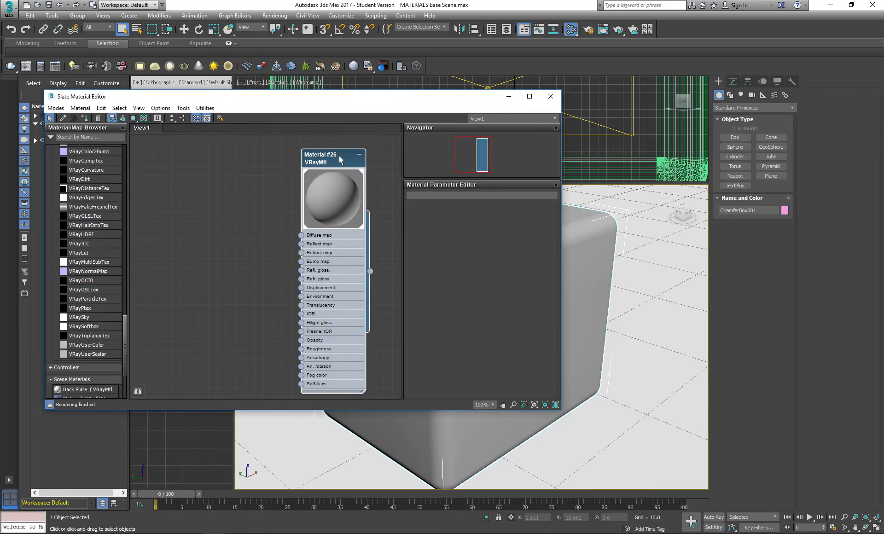
{"action": "double_click", "coordinate": [339, 156]}
{"action": "left_click", "coordinate": [459, 217]}
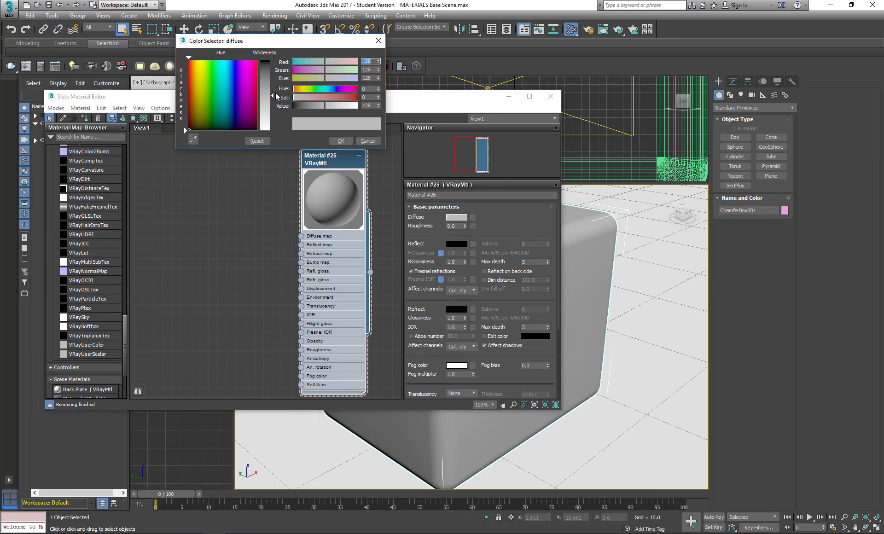
{"action": "left_click", "coordinate": [234, 61]}
{"action": "left_click", "coordinate": [350, 97]}
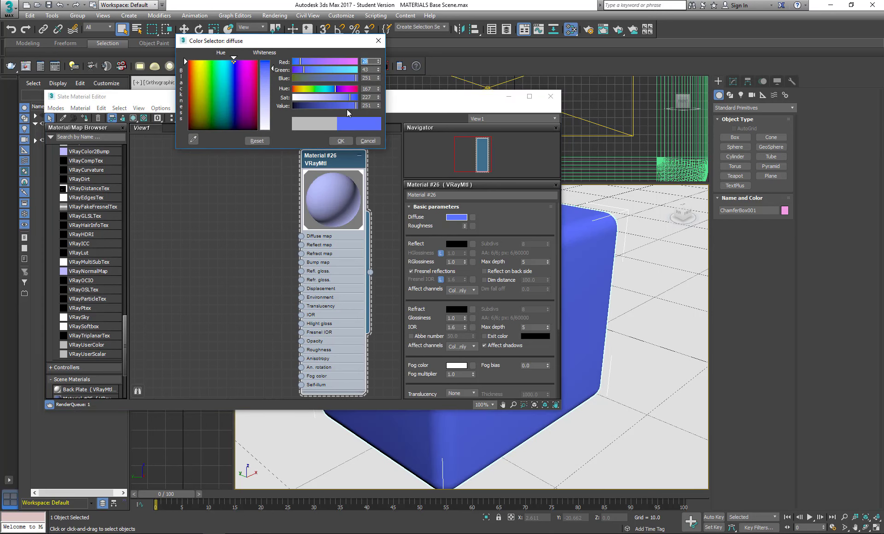
{"action": "left_click", "coordinate": [346, 139]}
Add a new VRayMtl material node beside the blue material in the node view.
{"action": "middle_click_drag", "start_coordinate": [131, 257], "coordinate": [156, 235]}
{"action": "left_click_drag", "start_coordinate": [125, 321], "coordinate": [132, 184]}
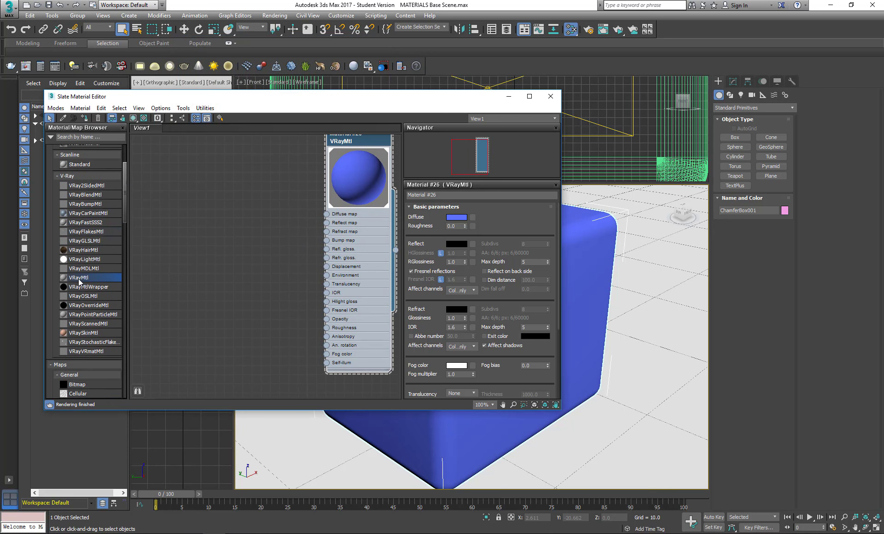
{"action": "left_click_drag", "start_coordinate": [219, 202], "coordinate": [220, 203]}
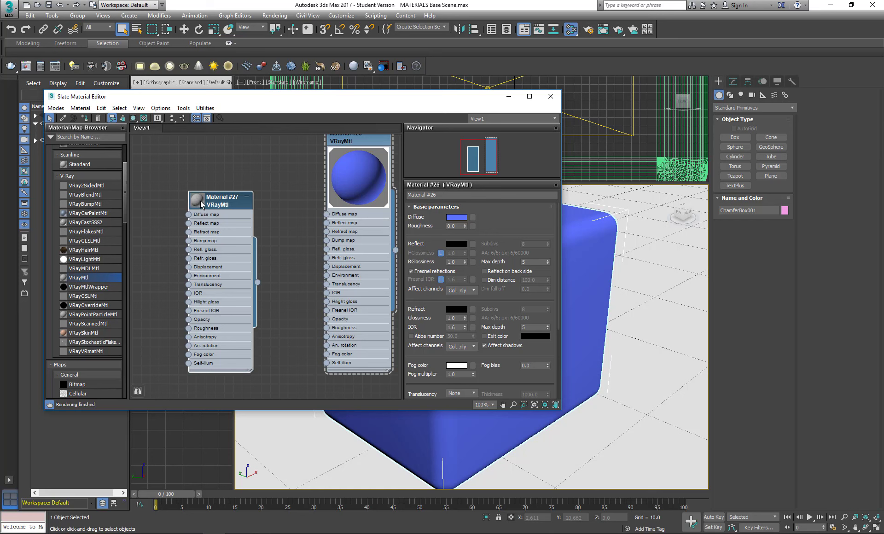
{"action": "middle_click_drag", "start_coordinate": [291, 178], "coordinate": [271, 211]}
{"action": "left_click_drag", "start_coordinate": [204, 231], "coordinate": [214, 185]}
Rename the blue material as Blue and the new grey VRayMtl as Red.
{"action": "left_click", "coordinate": [323, 171]}
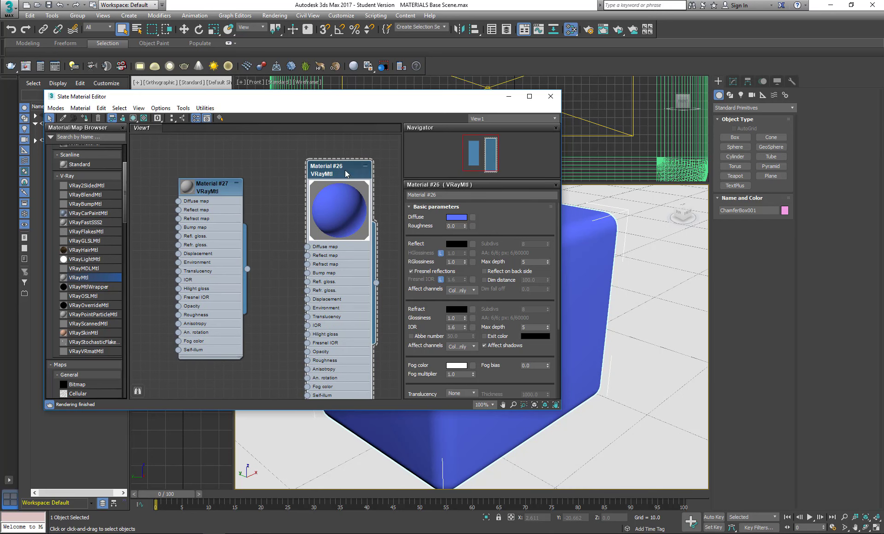
{"action": "left_click", "coordinate": [479, 195]}
{"action": "type", "text": "Blue"}
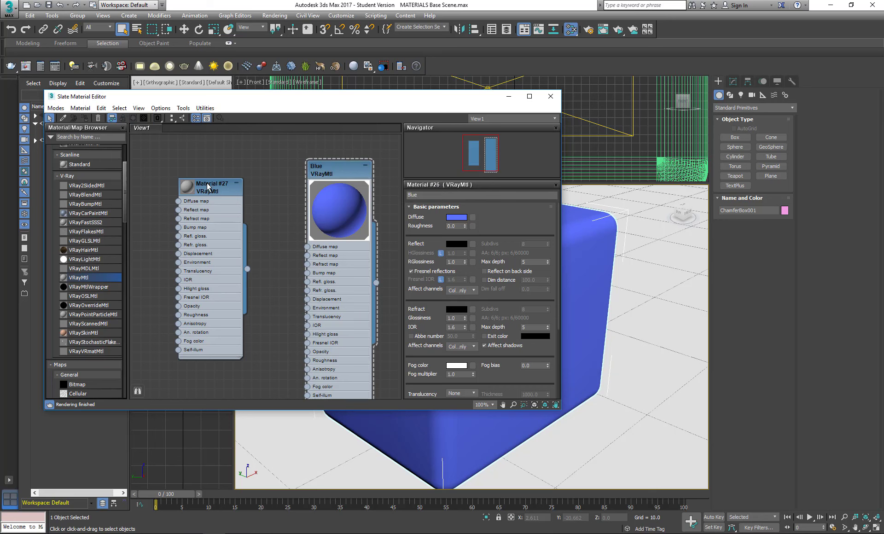
{"action": "left_click", "coordinate": [208, 186]}
{"action": "type", "text": "Red"}
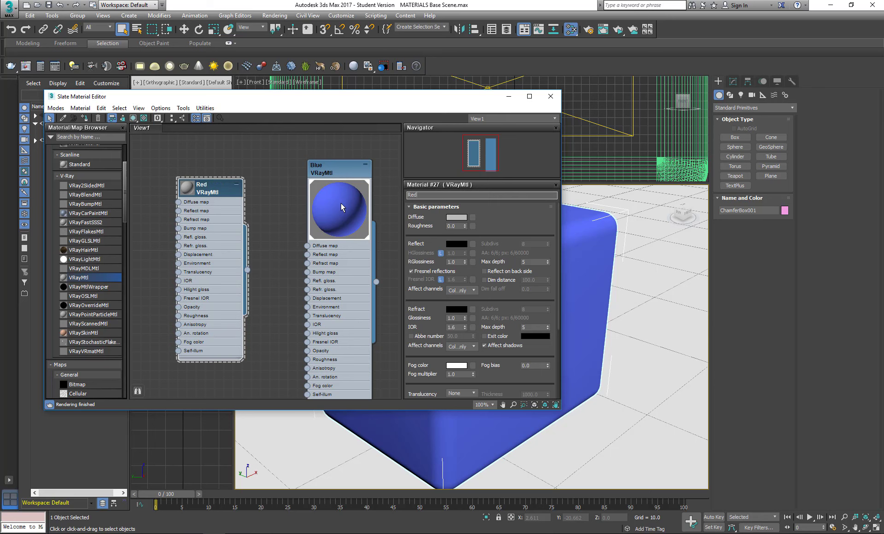
{"action": "key", "text": "Return"}
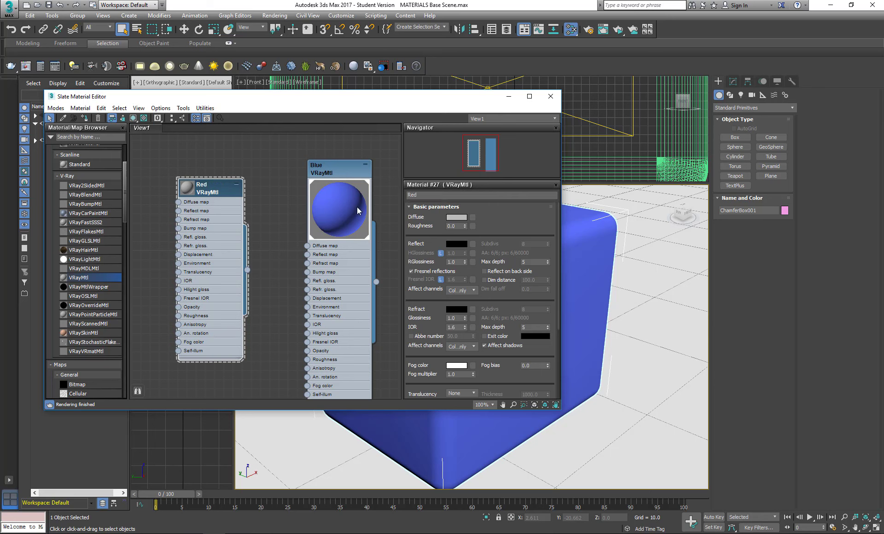
Set the Red material's diffuse color to red with a saturation of 225.
{"action": "left_click", "coordinate": [465, 221]}
{"action": "left_click_drag", "start_coordinate": [294, 97], "coordinate": [349, 97]}
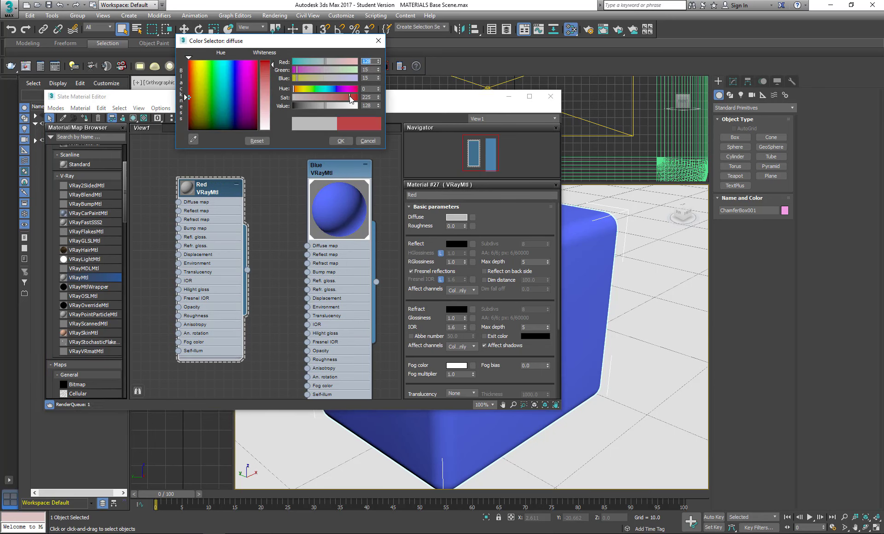
{"action": "left_click", "coordinate": [342, 137]}
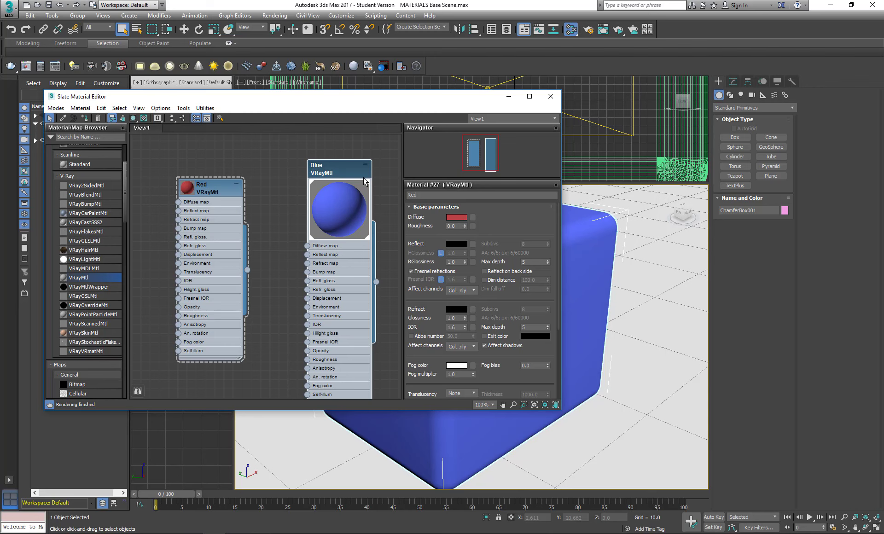
Align the Red and Blue material nodes side by side at the same height in the node view.
{"action": "left_click", "coordinate": [351, 173]}
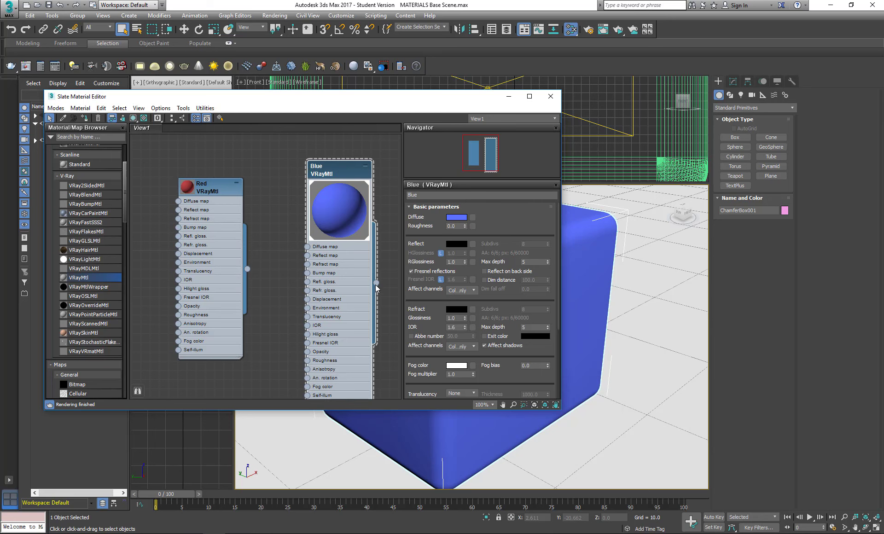
{"action": "left_click_drag", "start_coordinate": [334, 176], "coordinate": [315, 157]}
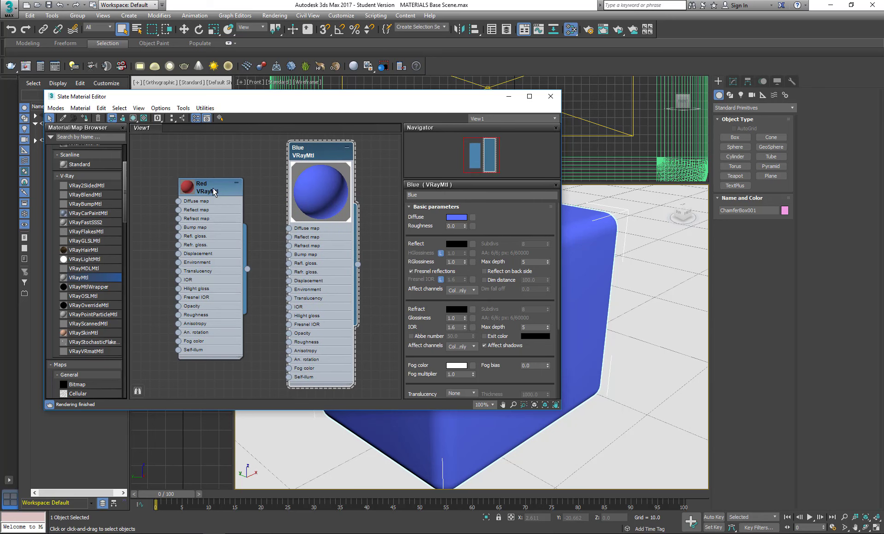
{"action": "left_click_drag", "start_coordinate": [215, 190], "coordinate": [242, 153]}
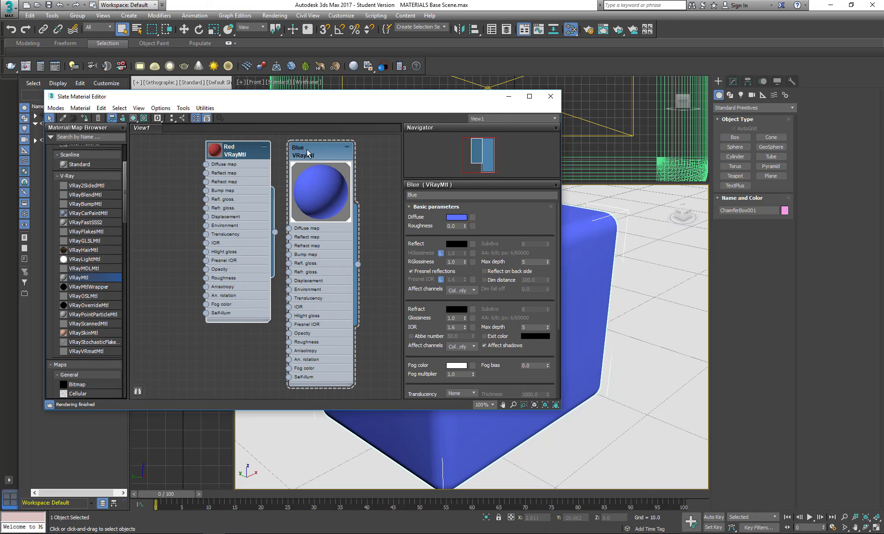
Search the material and map browser for "blue".
{"action": "left_click", "coordinate": [109, 138]}
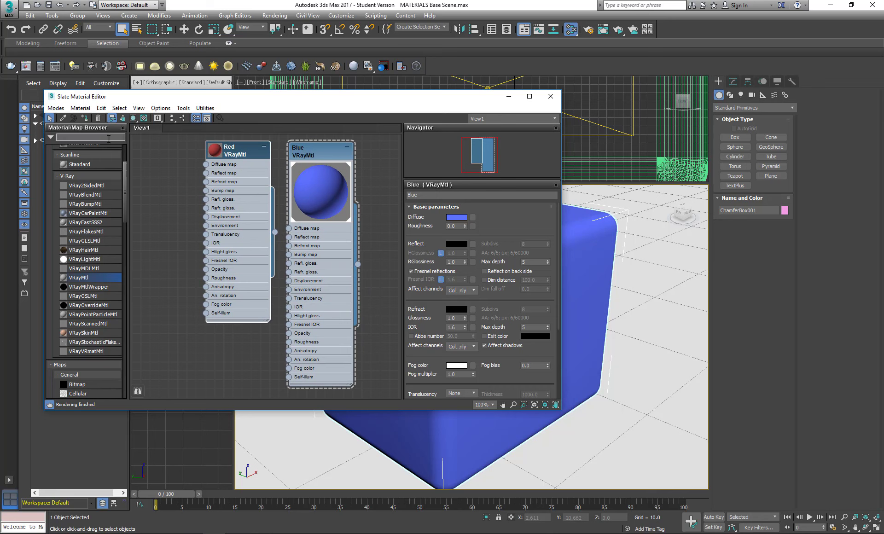
{"action": "type", "text": "blue"}
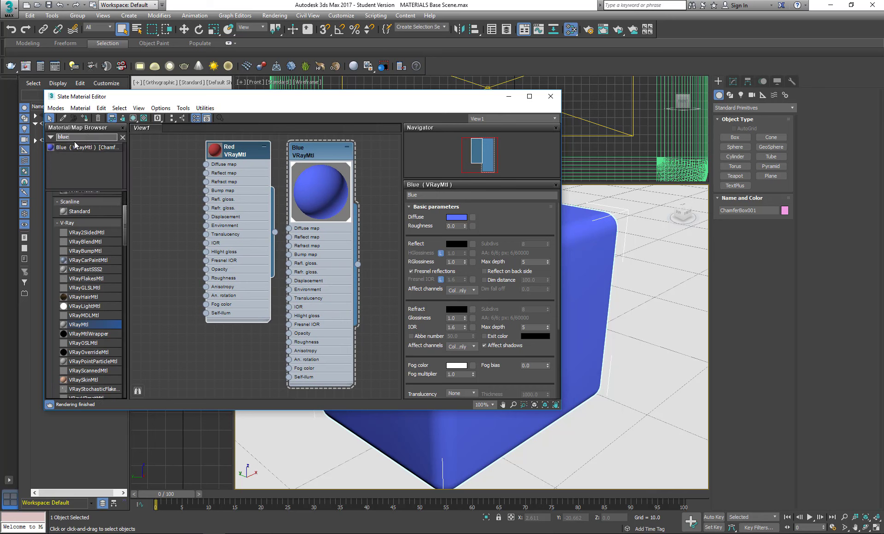
{"action": "left_click", "coordinate": [51, 137]}
{"action": "left_click", "coordinate": [169, 143]}
Examine the Scene Materials list and the Sample Slots group, and collapse the sample slots again.
{"action": "left_click_drag", "start_coordinate": [123, 212], "coordinate": [119, 379]}
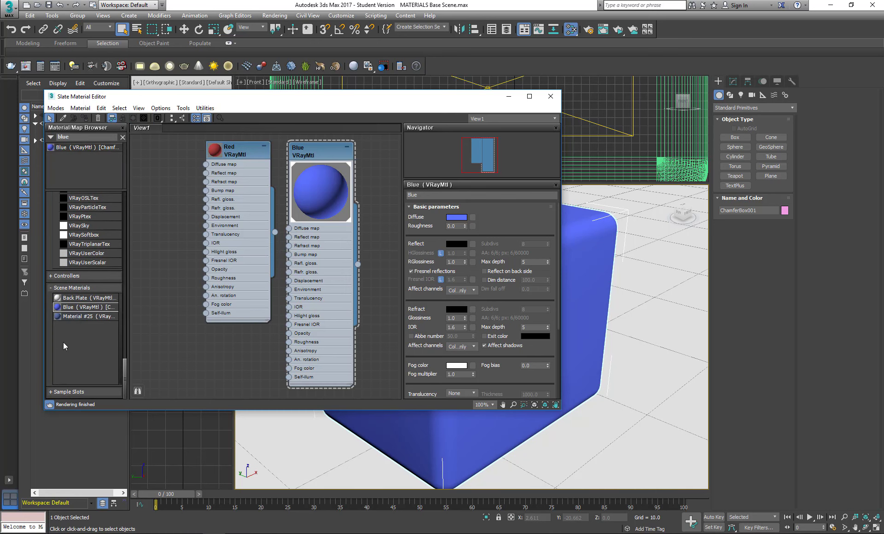
{"action": "left_click", "coordinate": [55, 391]}
{"action": "scroll", "coordinate": [121, 362], "scroll_direction": "down", "scroll_amount": 2}
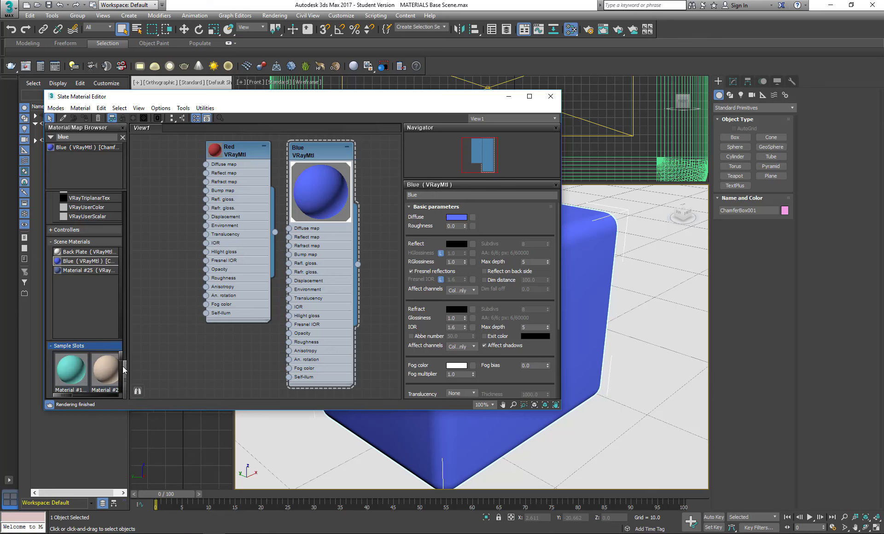
{"action": "left_click_drag", "start_coordinate": [121, 361], "coordinate": [117, 383]}
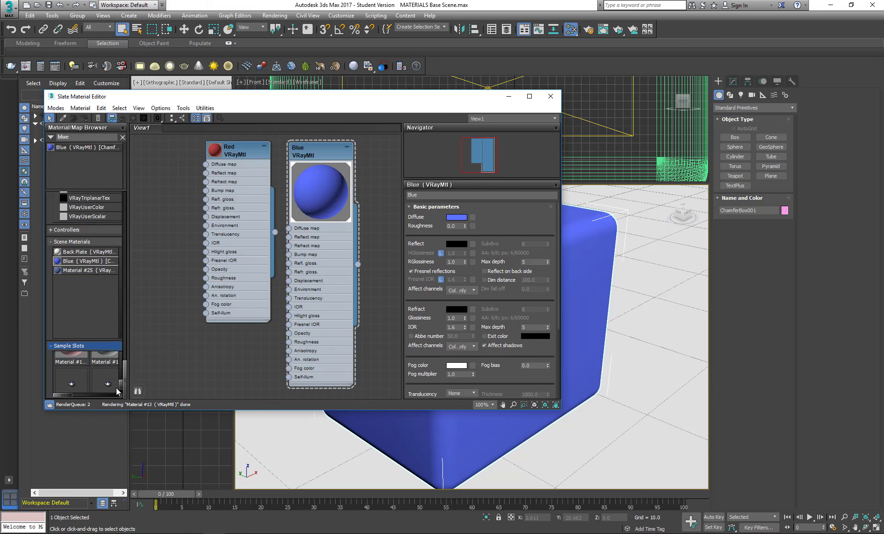
{"action": "left_click", "coordinate": [69, 345]}
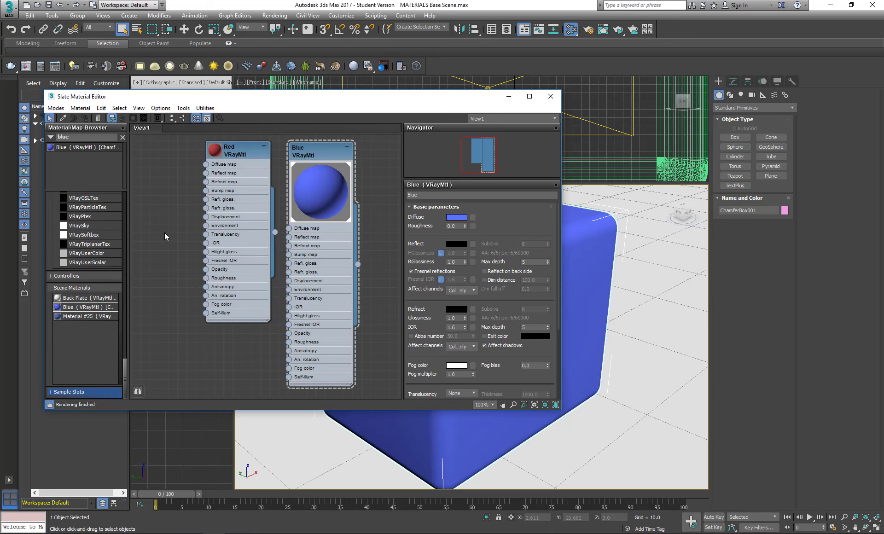
{"action": "left_click_drag", "start_coordinate": [122, 360], "coordinate": [133, 162]}
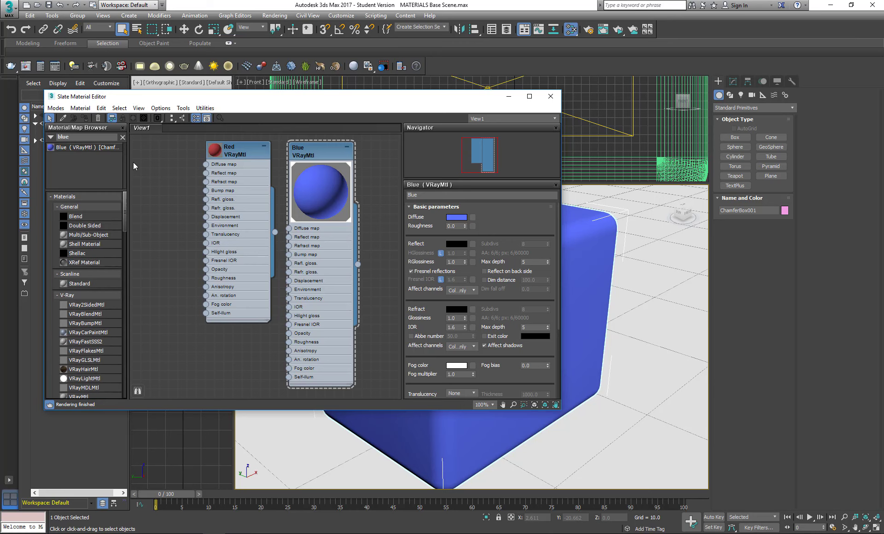
Start opening a material library and browse to the scenes folder inside 3d max template.
{"action": "left_click", "coordinate": [51, 138]}
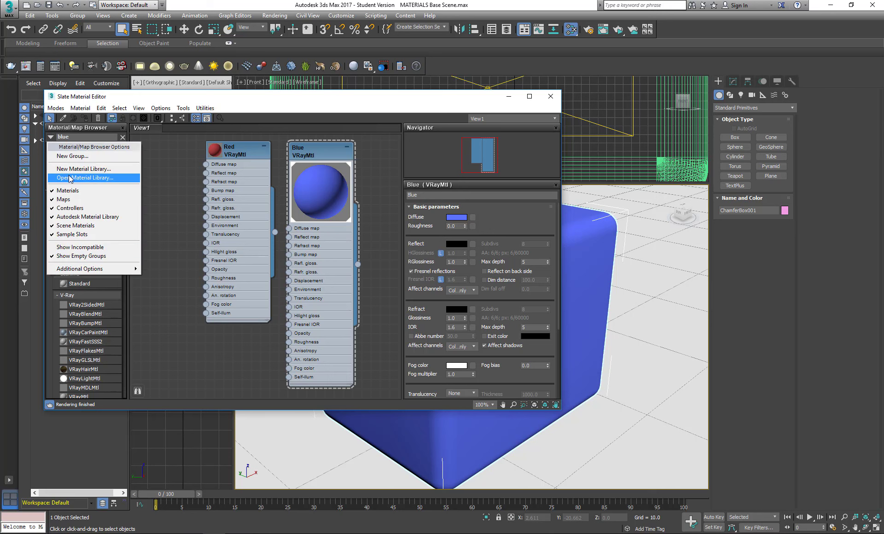
{"action": "left_click", "coordinate": [70, 178]}
{"action": "left_click", "coordinate": [210, 136]}
{"action": "left_click", "coordinate": [143, 240]}
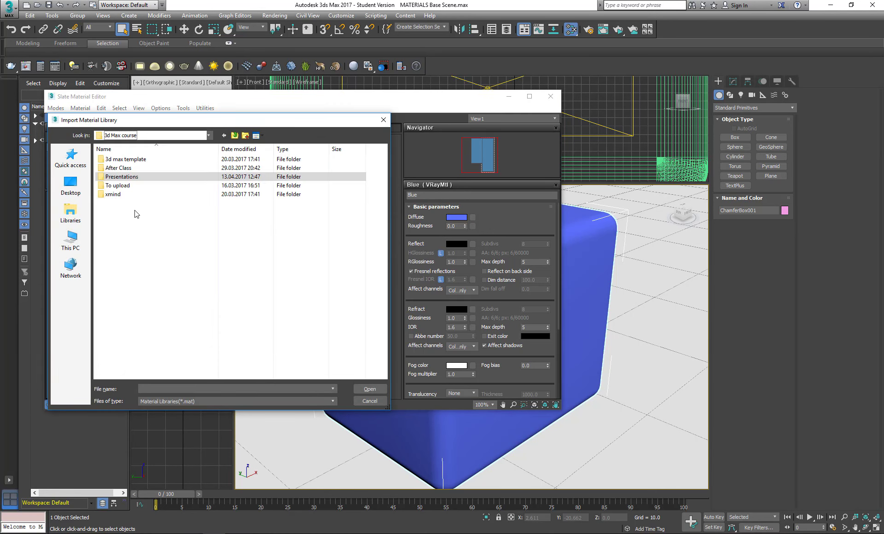
{"action": "double_click", "coordinate": [118, 160]}
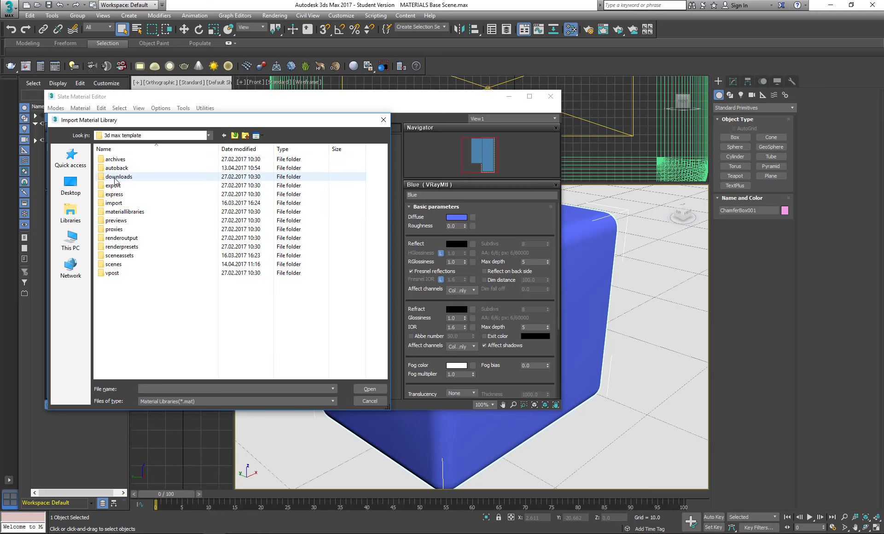
{"action": "left_click", "coordinate": [113, 265]}
{"action": "double_click", "coordinate": [115, 268]}
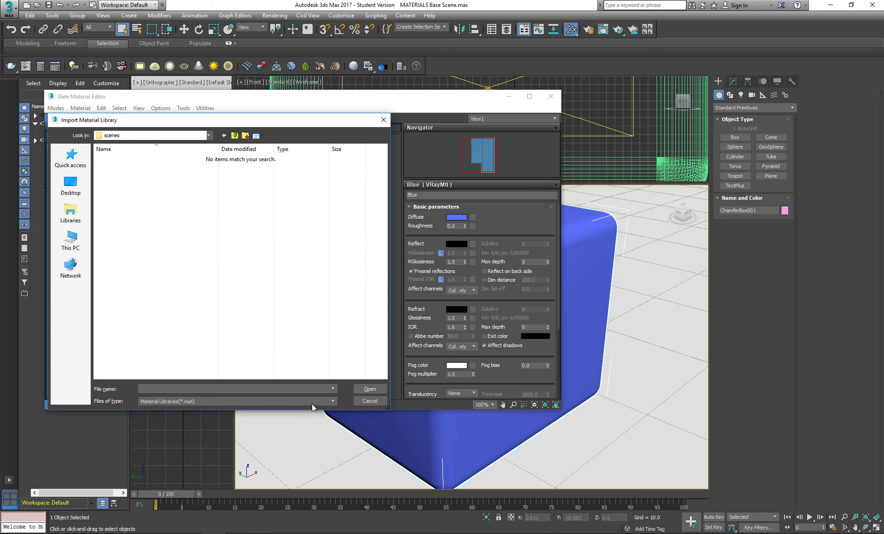
Load the test uvunwrap 3ds Max file as a material library and add its Unwrap Texture Checker material to the node view.
{"action": "left_click", "coordinate": [332, 400]}
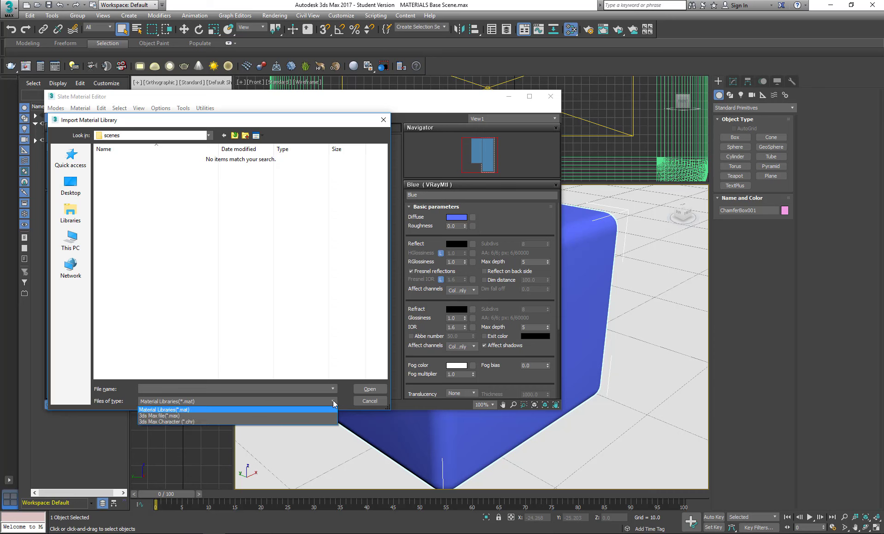
{"action": "left_click", "coordinate": [156, 415]}
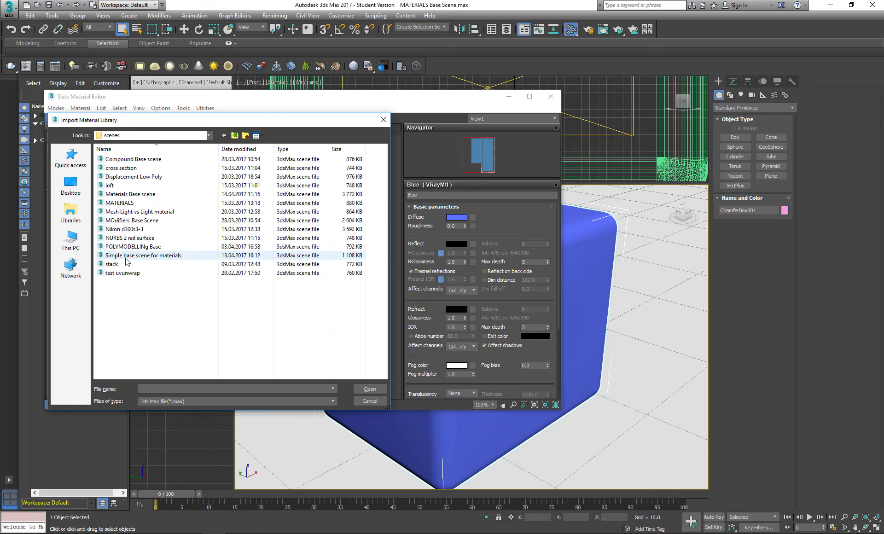
{"action": "left_click", "coordinate": [121, 273]}
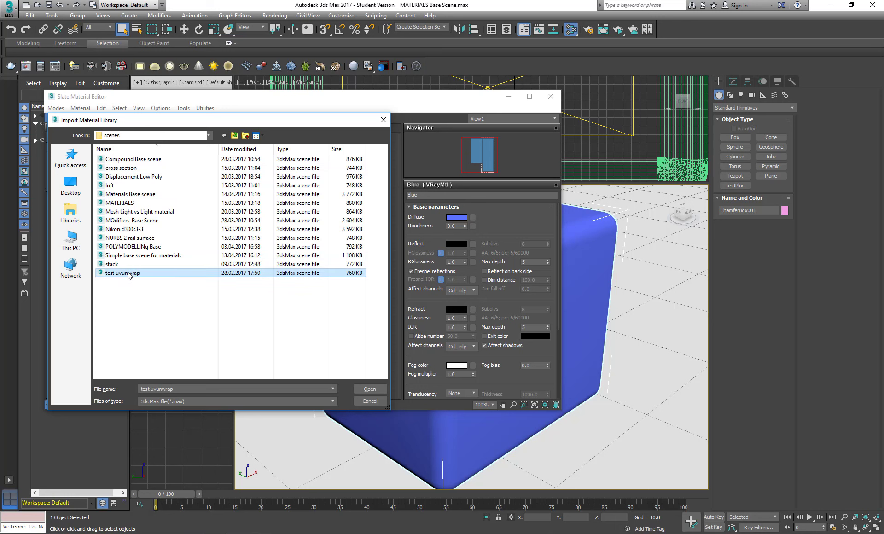
{"action": "left_click", "coordinate": [370, 389]}
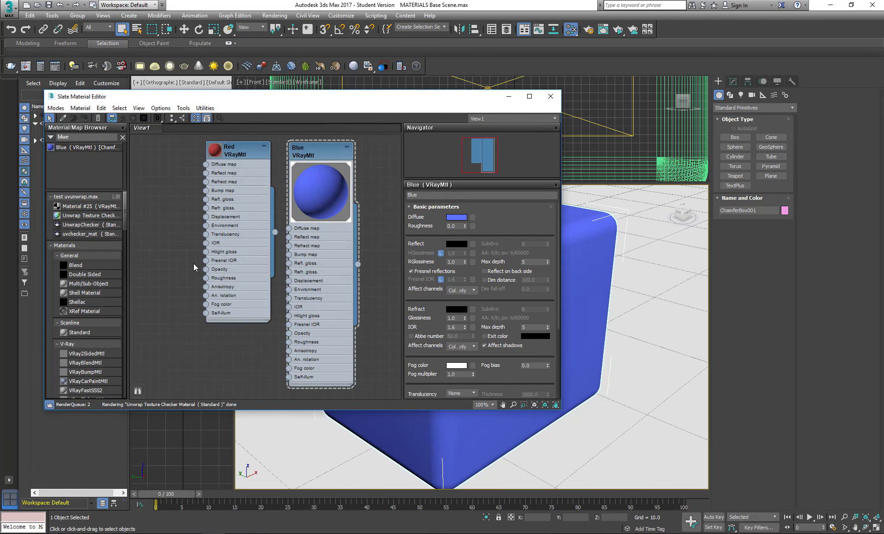
{"action": "left_click_drag", "start_coordinate": [71, 218], "coordinate": [160, 328]}
{"action": "middle_click_drag", "start_coordinate": [159, 293], "coordinate": [206, 269]}
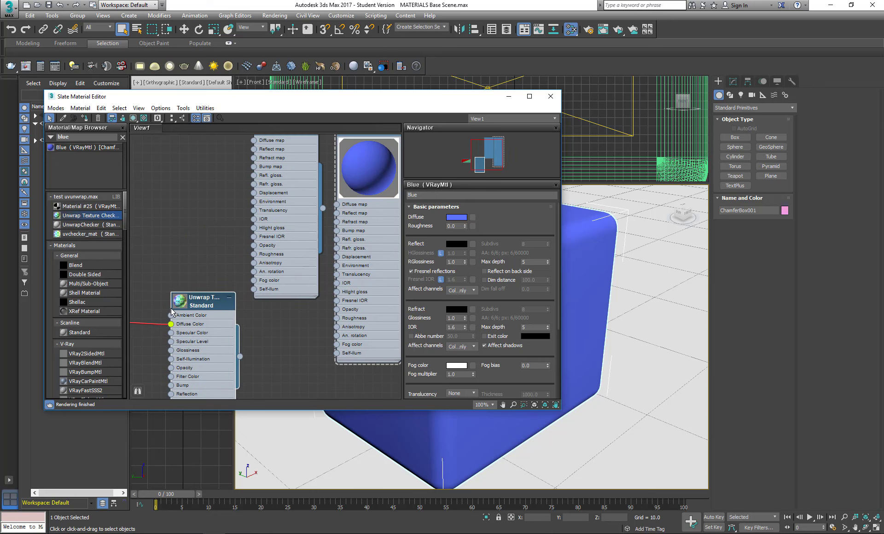
Delete the Unwrap Texture Checker material node and the map node connected to it from View1.
{"action": "double_click", "coordinate": [179, 304]}
{"action": "left_click_drag", "start_coordinate": [194, 299], "coordinate": [174, 262]}
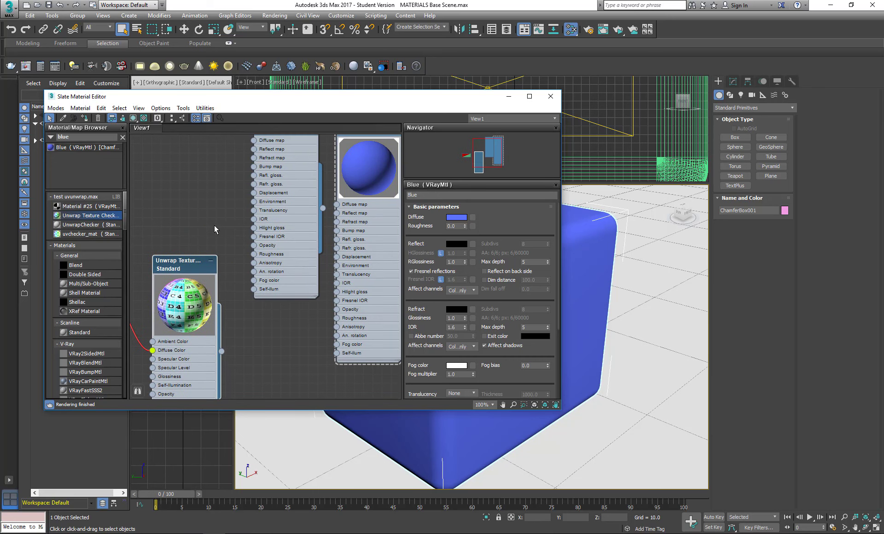
{"action": "key", "text": "Delete"}
{"action": "middle_click_drag", "start_coordinate": [170, 273], "coordinate": [269, 294]}
{"action": "left_click_drag", "start_coordinate": [230, 287], "coordinate": [158, 327]}
{"action": "key", "text": "Delete"}
{"action": "middle_click_drag", "start_coordinate": [286, 277], "coordinate": [128, 350]}
{"action": "middle_click_drag", "start_coordinate": [262, 324], "coordinate": [239, 272]}
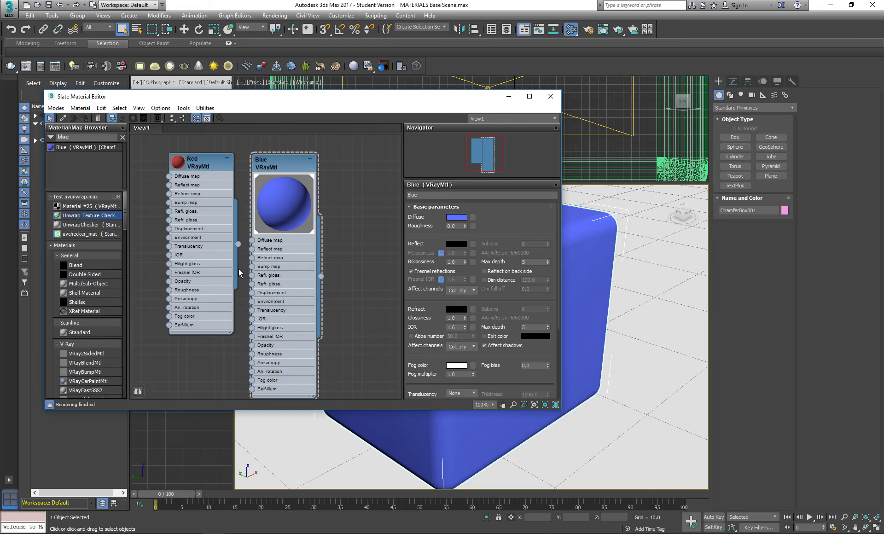
Create a new node view named View2, check its contents against View1, and return to View1.
{"action": "right_click", "coordinate": [171, 128]}
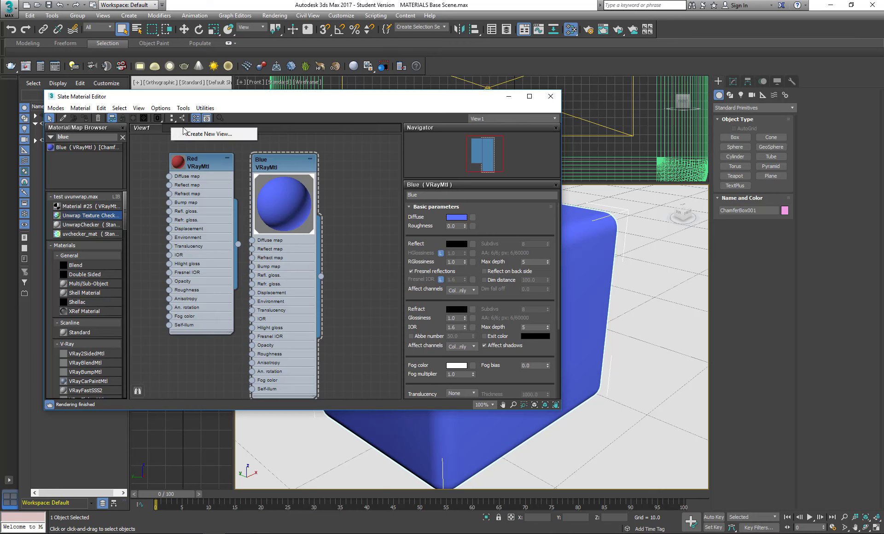
{"action": "left_click", "coordinate": [205, 134]}
{"action": "key", "text": "Return"}
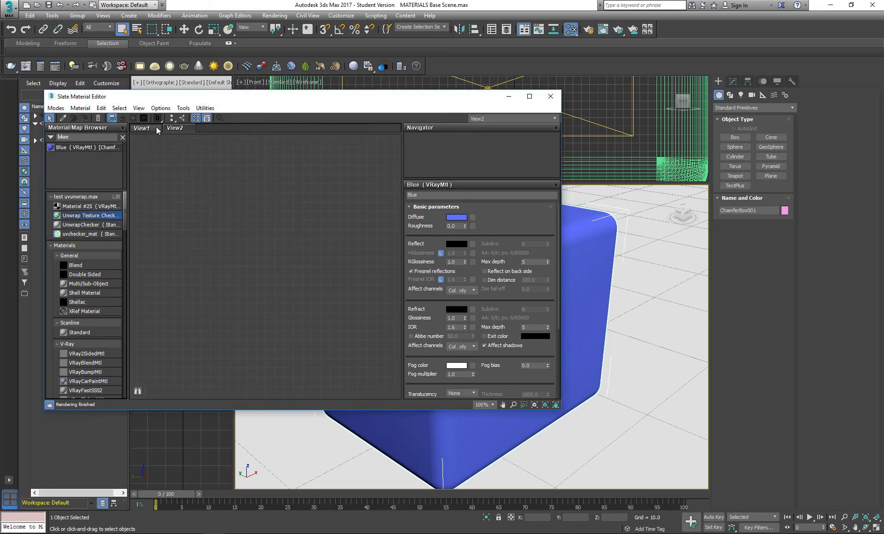
{"action": "left_click", "coordinate": [150, 129]}
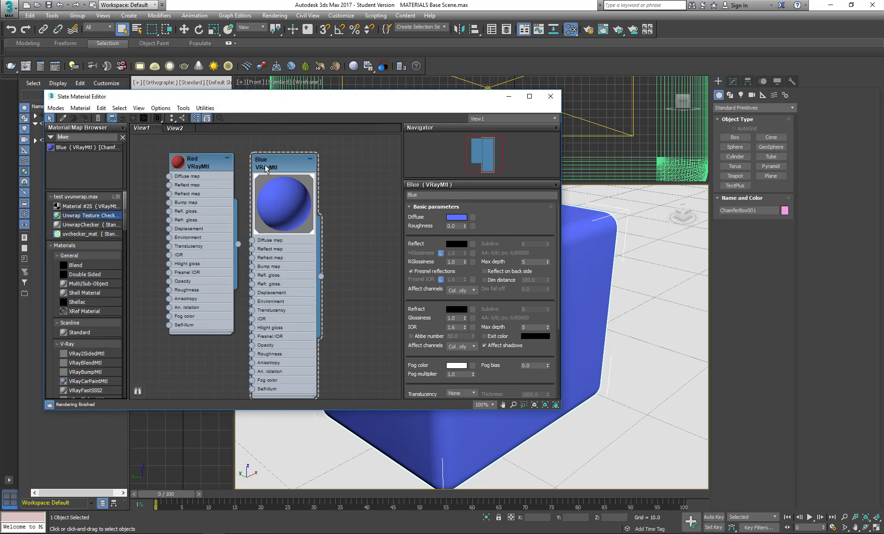
{"action": "left_click", "coordinate": [186, 130]}
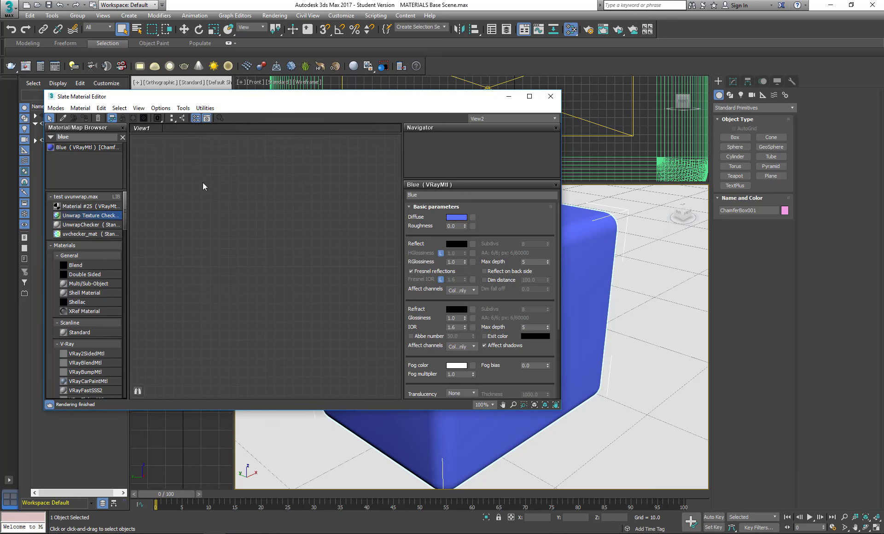
{"action": "left_click", "coordinate": [150, 128]}
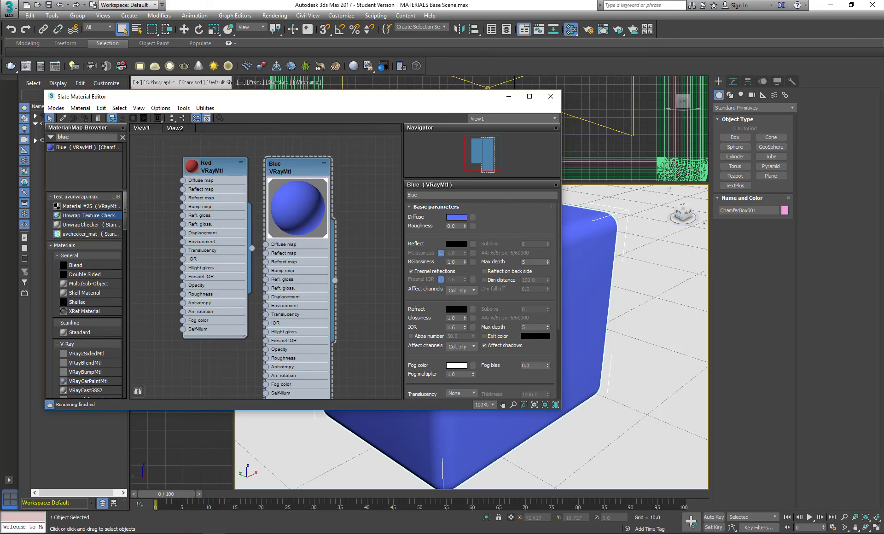
Assign the Red VRayMtl to the chamfer box by linking the node's output to the box in the viewport.
{"action": "scroll", "coordinate": [599, 284], "scroll_direction": "down", "scroll_amount": 5}
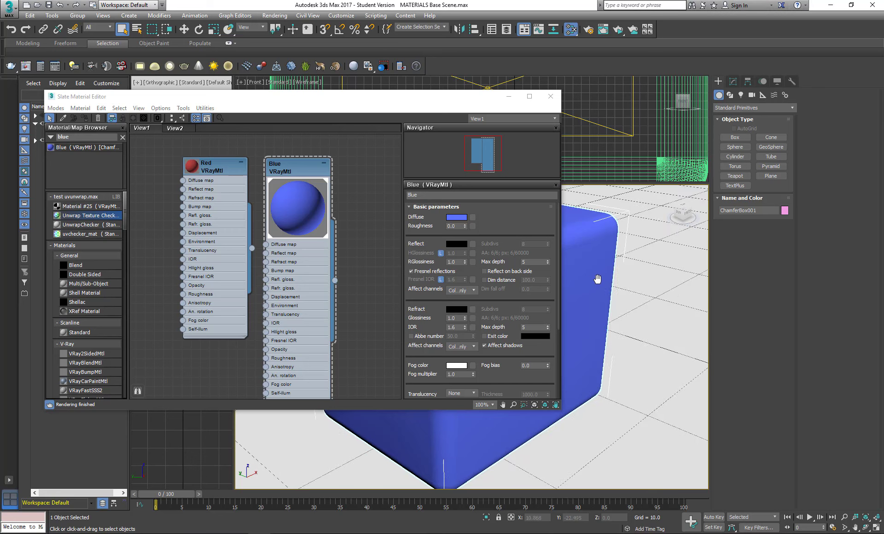
{"action": "middle_click_drag", "start_coordinate": [613, 280], "coordinate": [641, 286]}
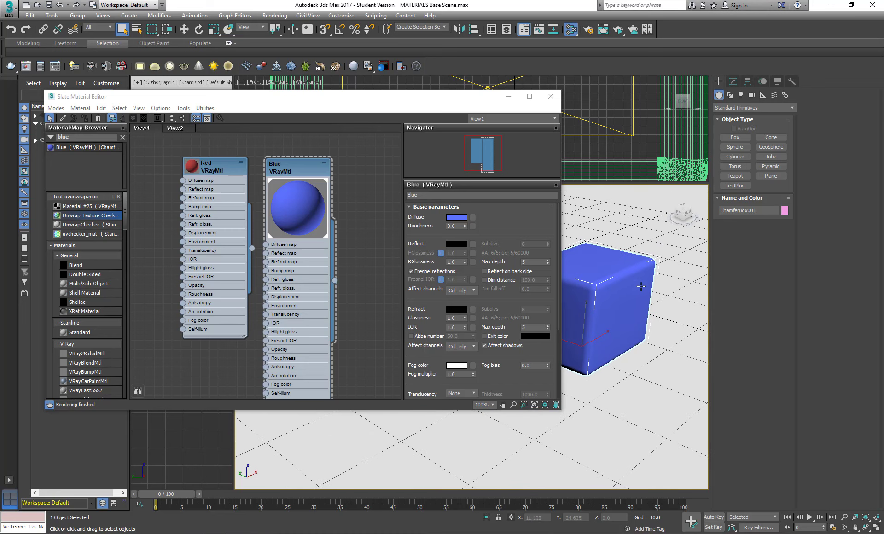
{"action": "left_click", "coordinate": [419, 108]}
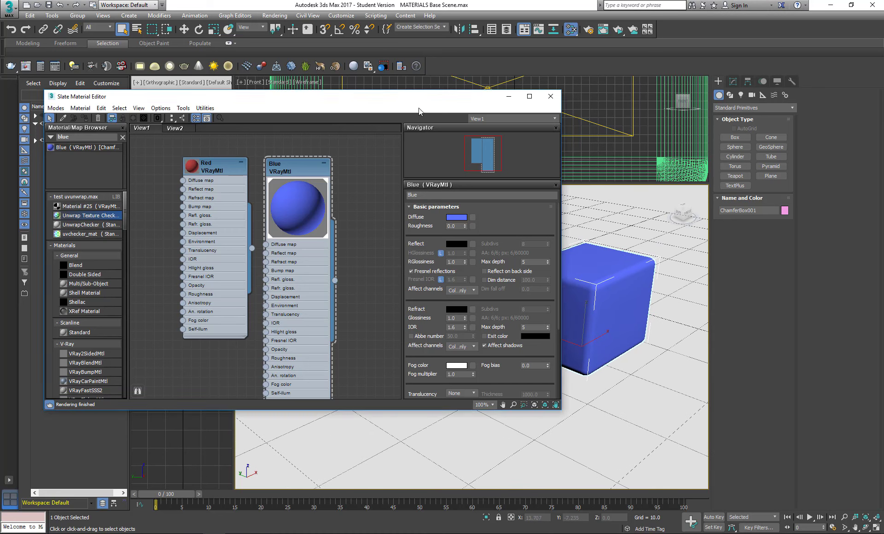
{"action": "left_click", "coordinate": [223, 168]}
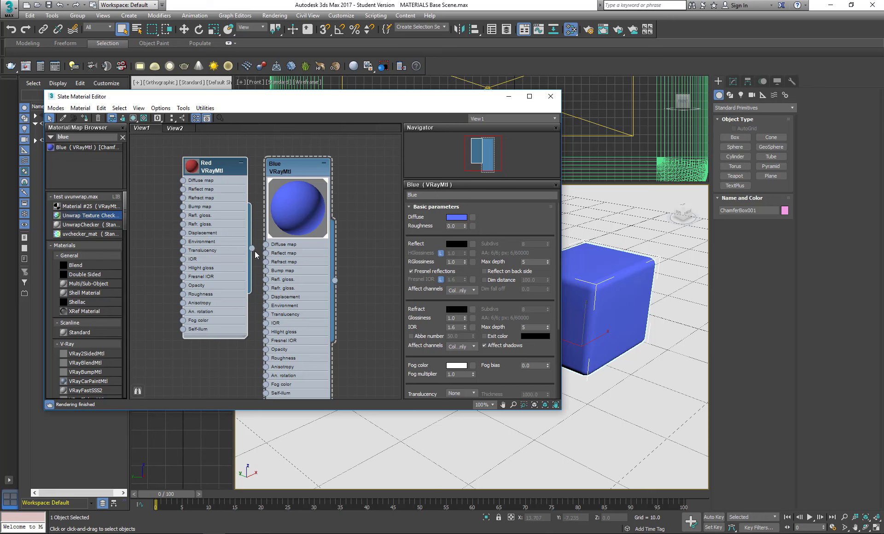
{"action": "left_click_drag", "start_coordinate": [252, 250], "coordinate": [596, 331]}
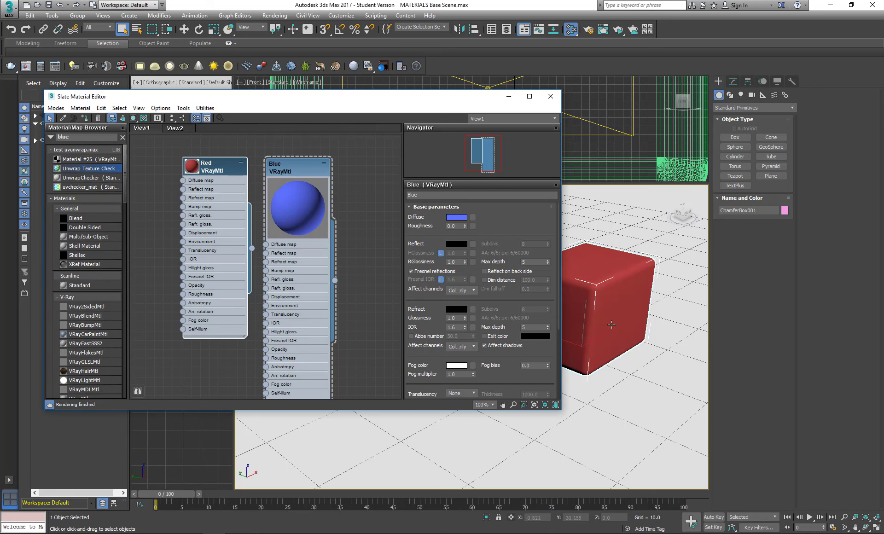
Select the chamfer box and assign the Blue VRayMtl to the selection.
{"action": "left_click", "coordinate": [297, 171]}
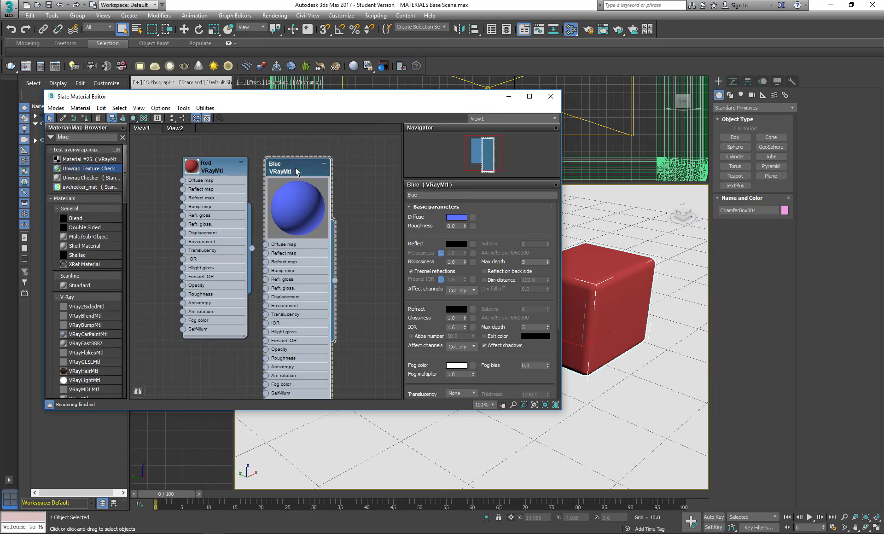
{"action": "left_click", "coordinate": [618, 424]}
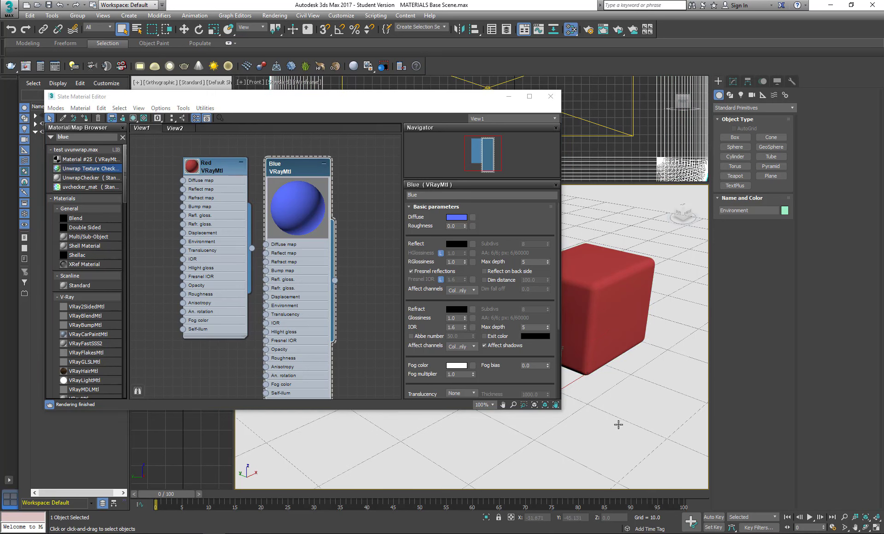
{"action": "left_click", "coordinate": [593, 292]}
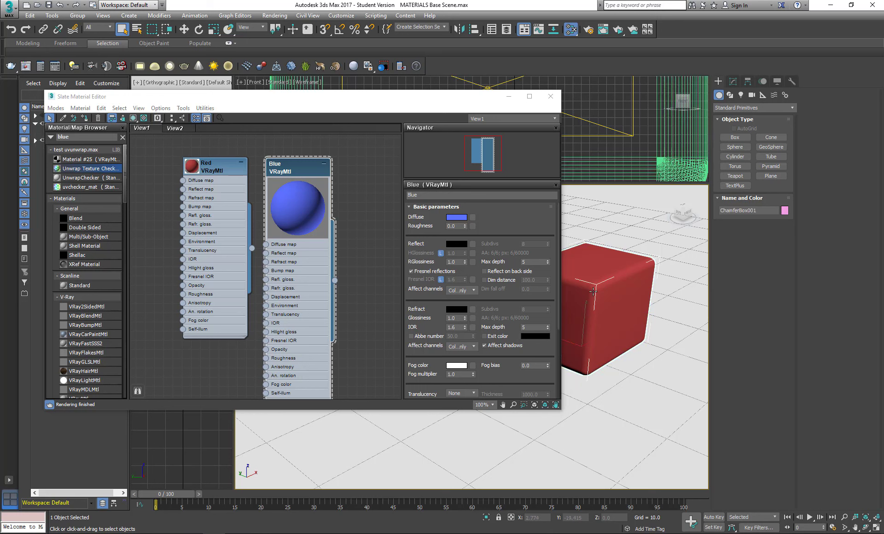
{"action": "left_click", "coordinate": [83, 118]}
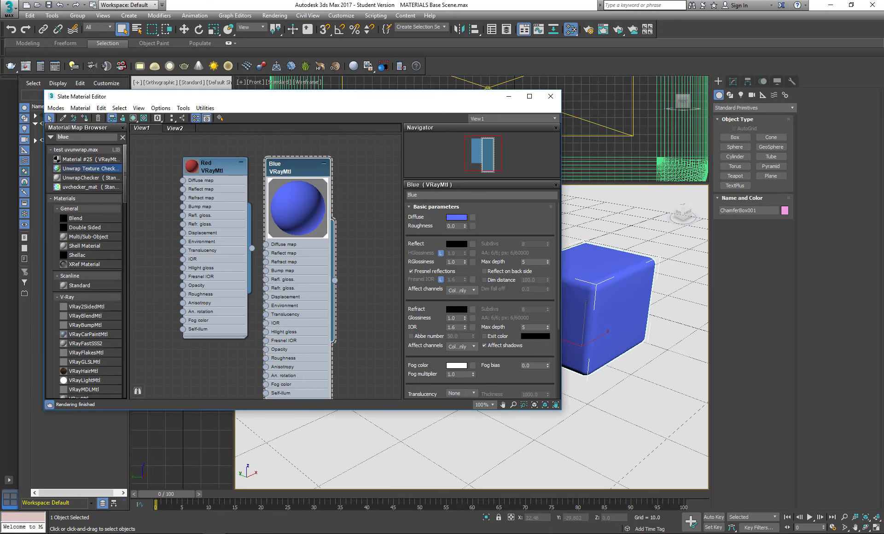